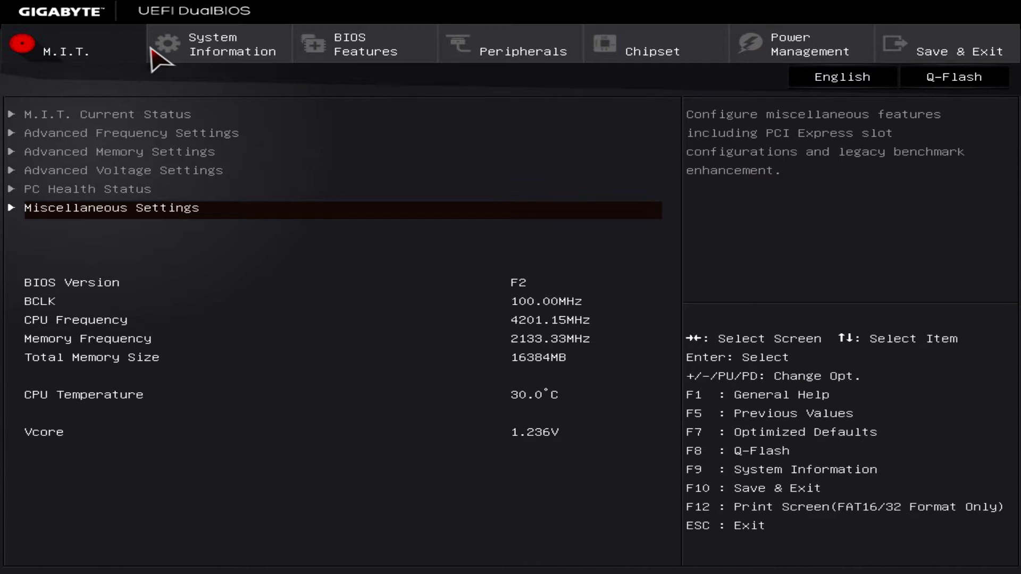
Step: Review the M.I.T. Current Status readings, then return to the M.I.T. main menu
key("Up")
key("Up")
key("Up")
key("Up")
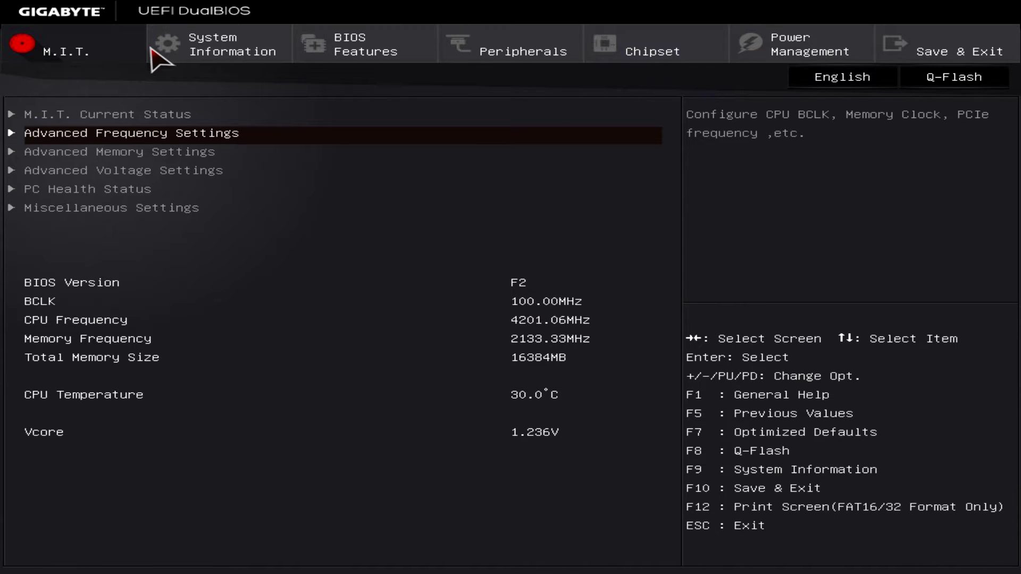
key("Up")
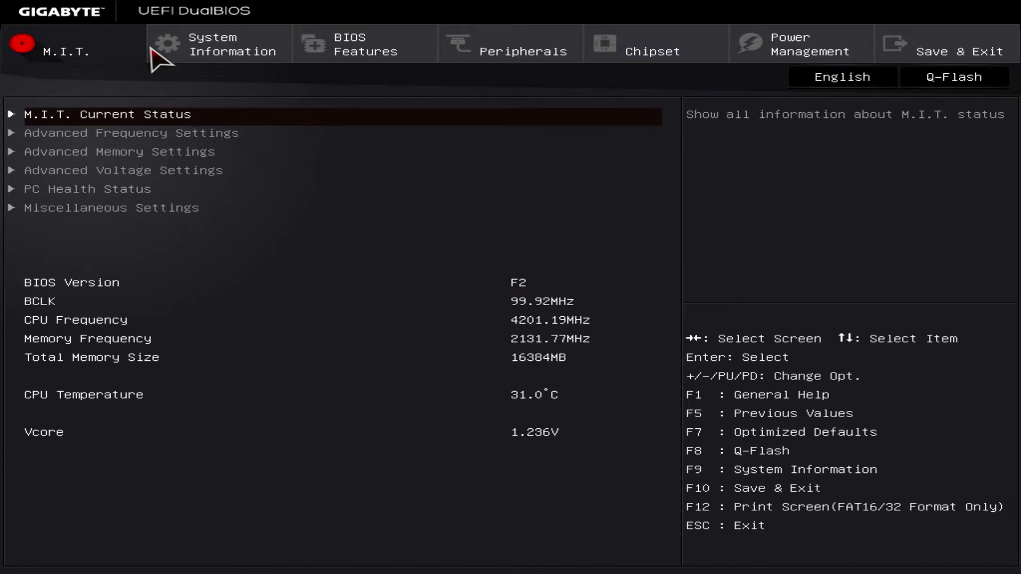
key("Return")
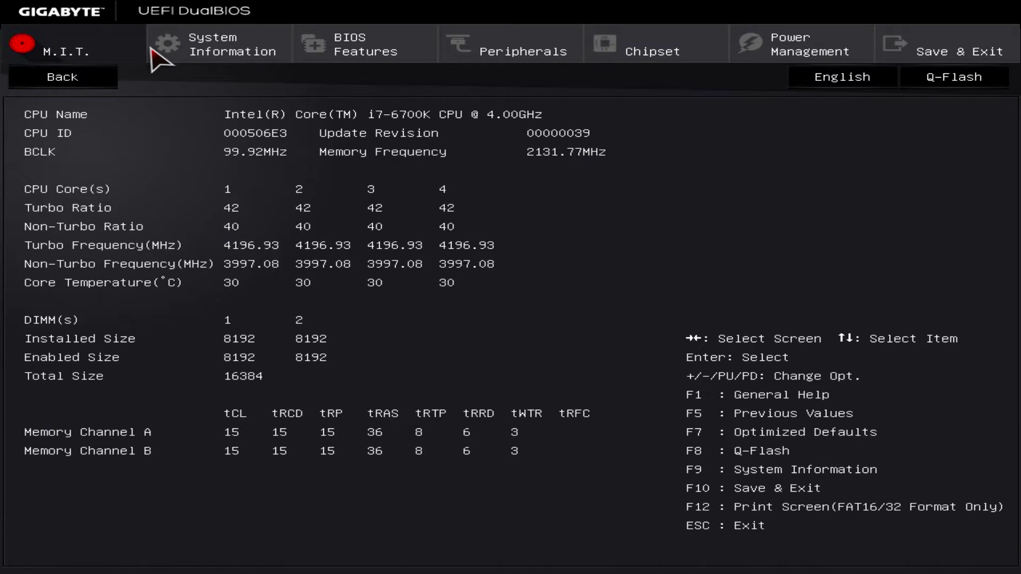
key("Escape")
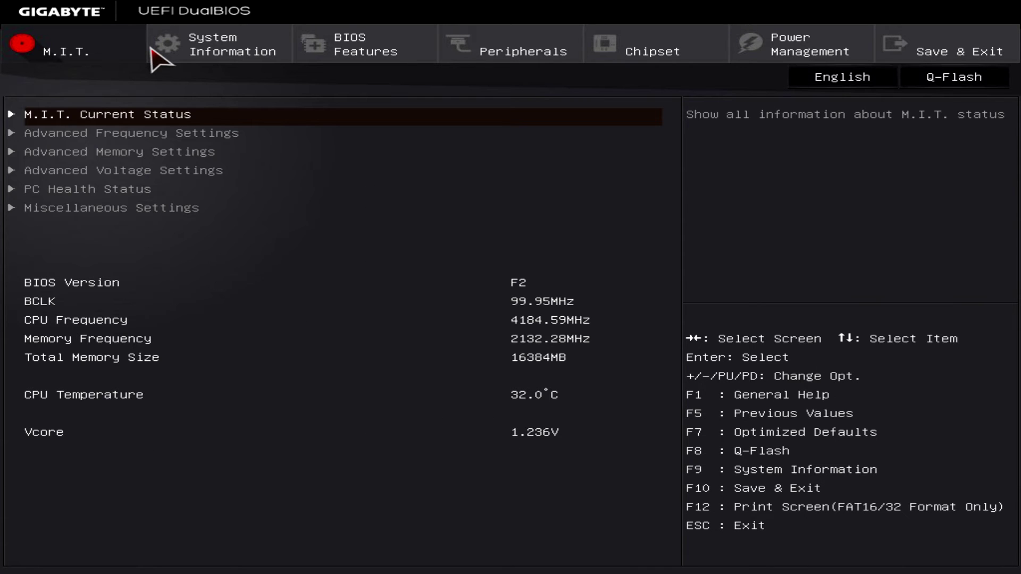
Step: Review Advanced Frequency Settings and Advanced CPU Core Settings: clock ratio 40 at 4.00GHz
key("Down")
key("Return")
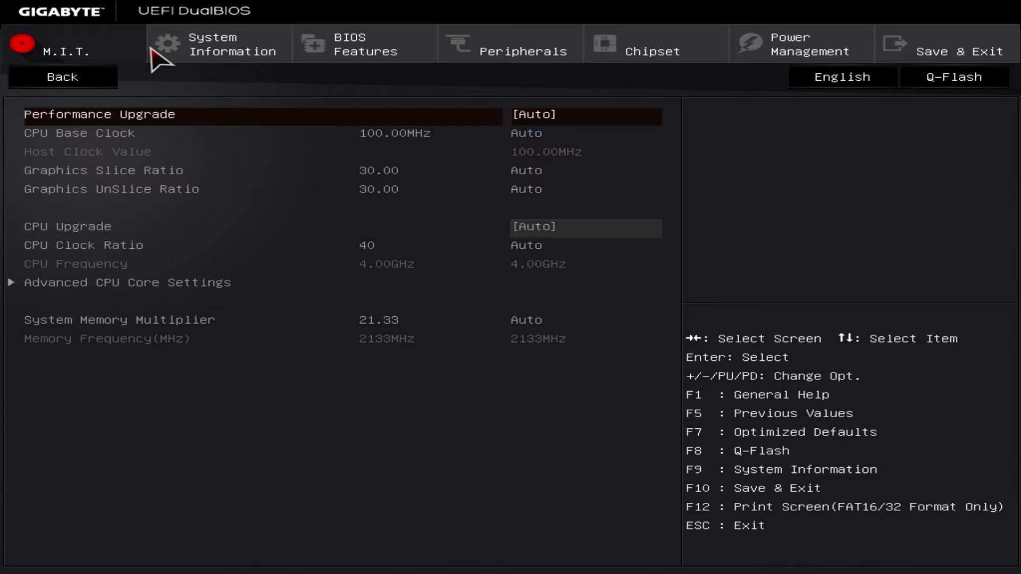
key("Down")
key("Down")
key("Down")
key("Down")
key("Down")
key("Down")
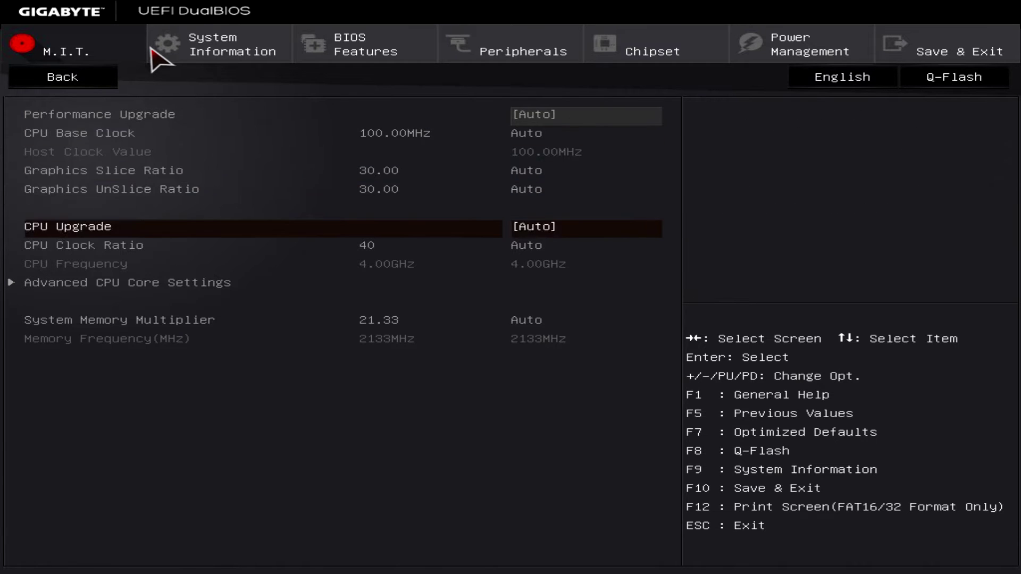
key("Return")
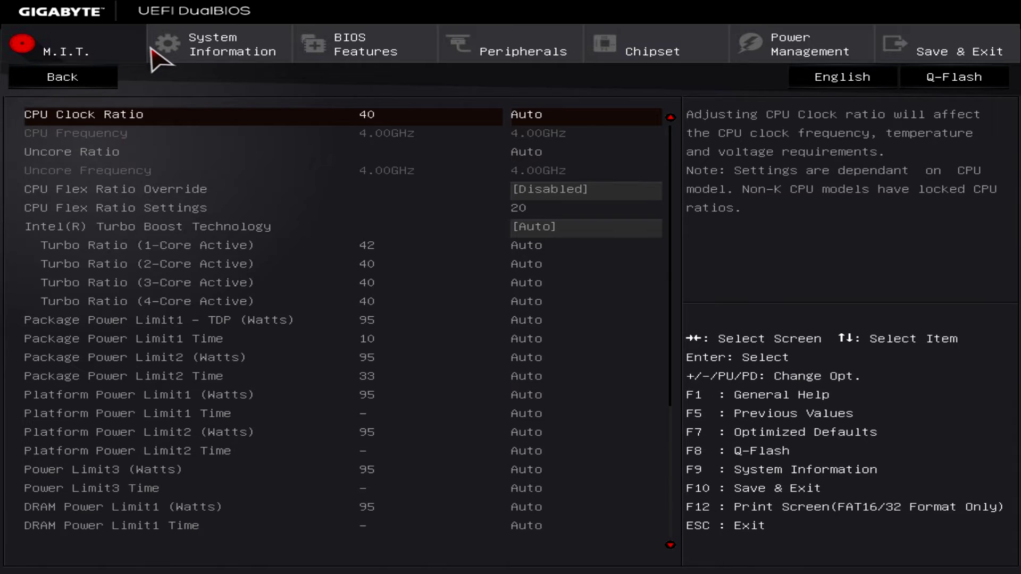
key("Escape")
key("Escape")
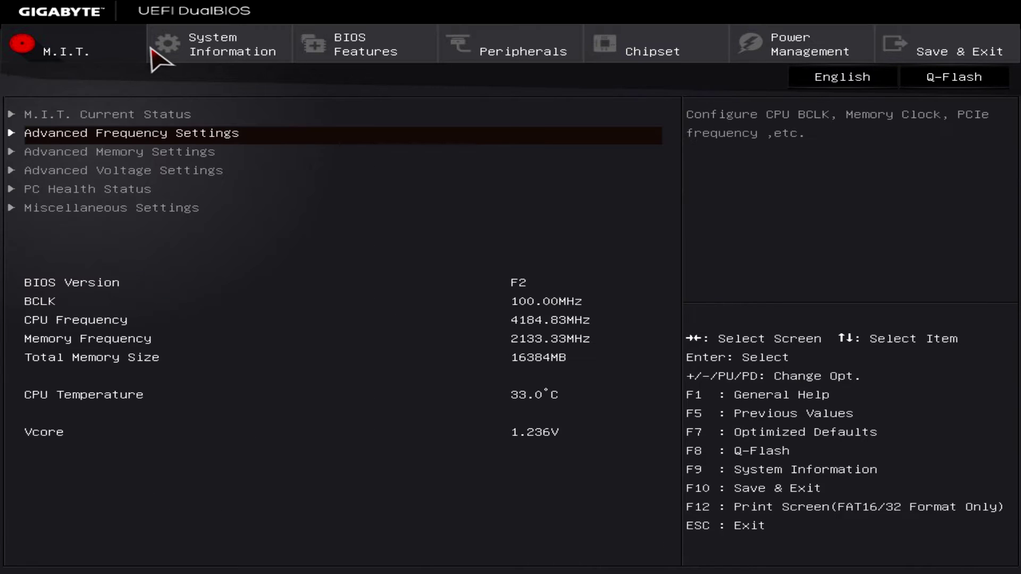
Step: Scroll through Advanced Memory Settings' Channel A sub-timings (CAS 15-15-15-36, all Auto), then return to M.I.T
key("Down")
key("Return")
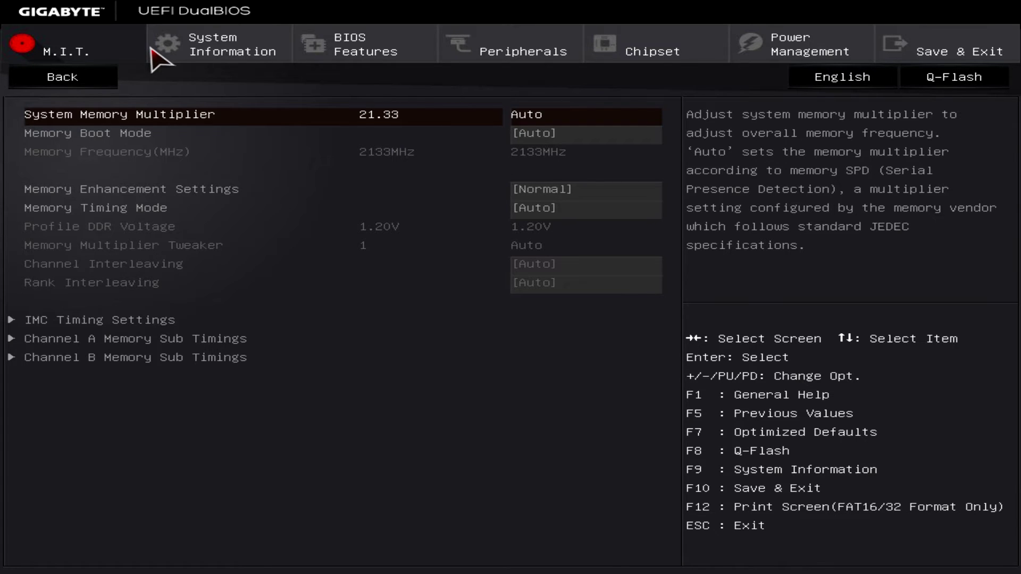
key("Down")
key("Down")
key("Down")
key("Down")
key("Down")
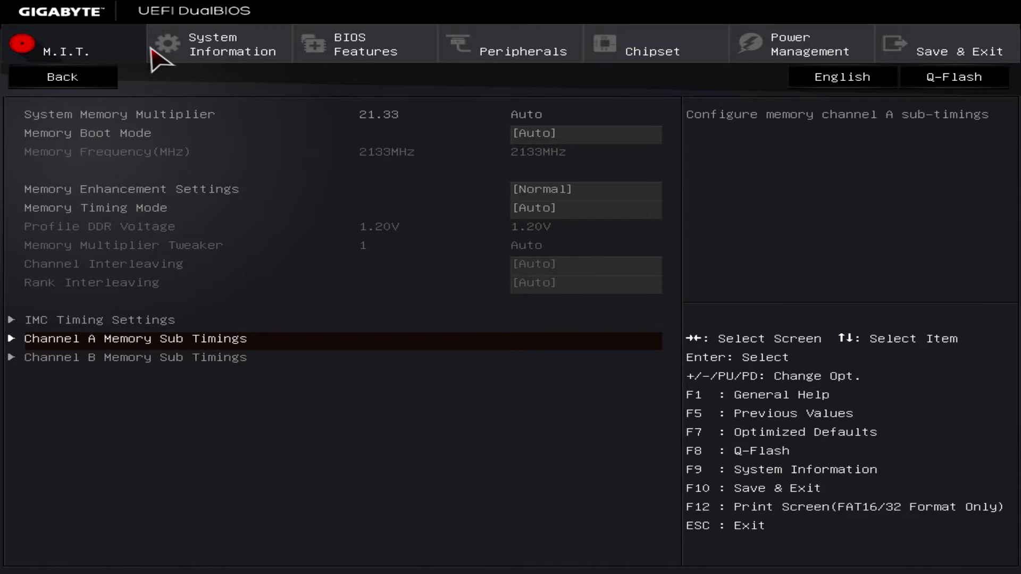
key("Return")
key("Down")
key("Down")
key("Down")
key("Down")
key("Down")
key("Down")
key("Down")
key("Down")
key("Down")
key("Down")
key("Down")
key("Down")
key("Down")
key("Down")
key("Down")
key("Down")
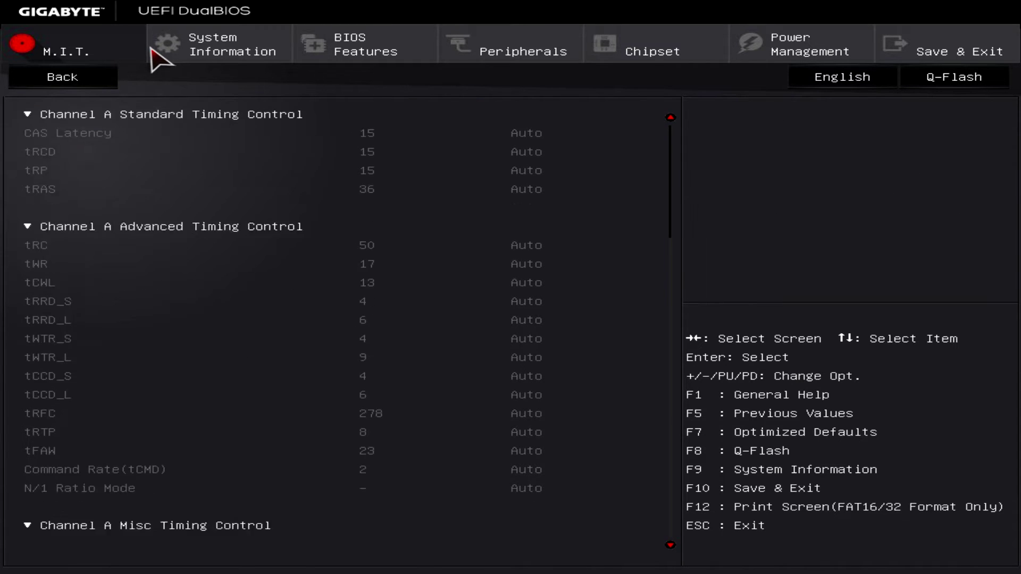
key("Down")
key("Down")
key("Down")
key("Down")
key("Down")
key("Down")
key("Down")
key("Down")
key("Down")
key("Down")
key("Down")
key("Down")
key("Down")
key("Down")
key("Down")
key("Down")
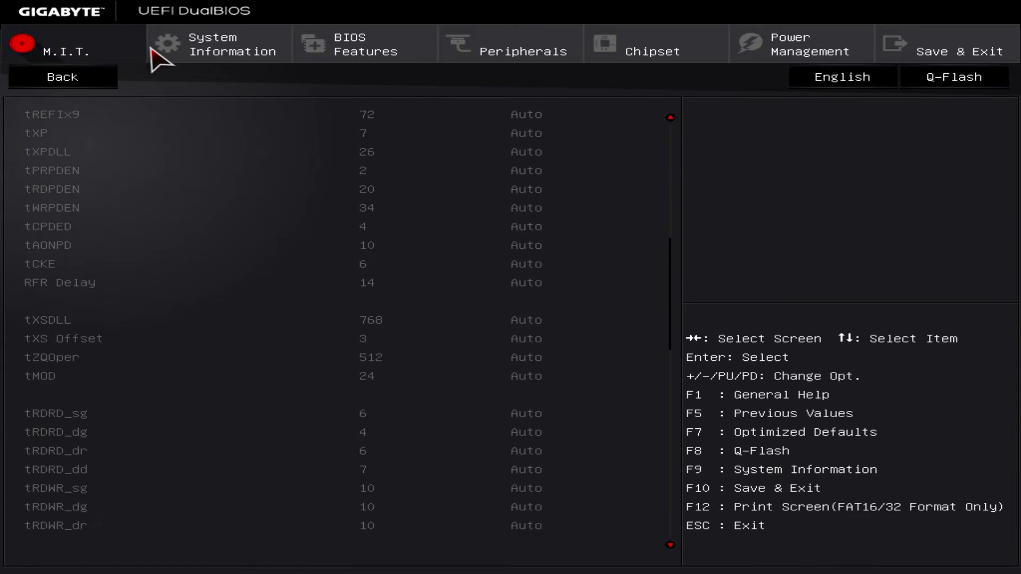
key("Up")
key("Up")
key("Up")
key("Up")
key("Up")
key("Up")
key("Up")
key("Up")
key("Up")
key("Up")
key("Up")
key("Up")
key("Up")
key("Up")
key("Up")
key("Up")
key("Up")
key("Up")
key("Up")
key("Up")
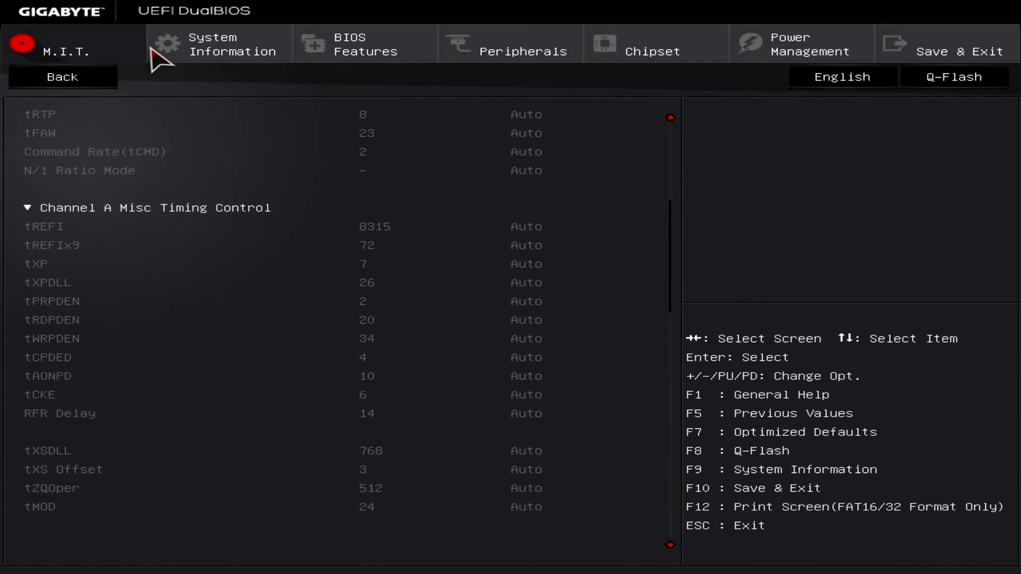
key("Up")
key("Up")
key("Up")
key("Up")
key("Up")
key("Up")
key("Up")
key("Up")
key("Up")
key("Up")
key("Up")
key("Up")
key("Up")
key("Up")
key("Up")
key("Up")
key("Up")
key("Up")
key("Up")
key("Up")
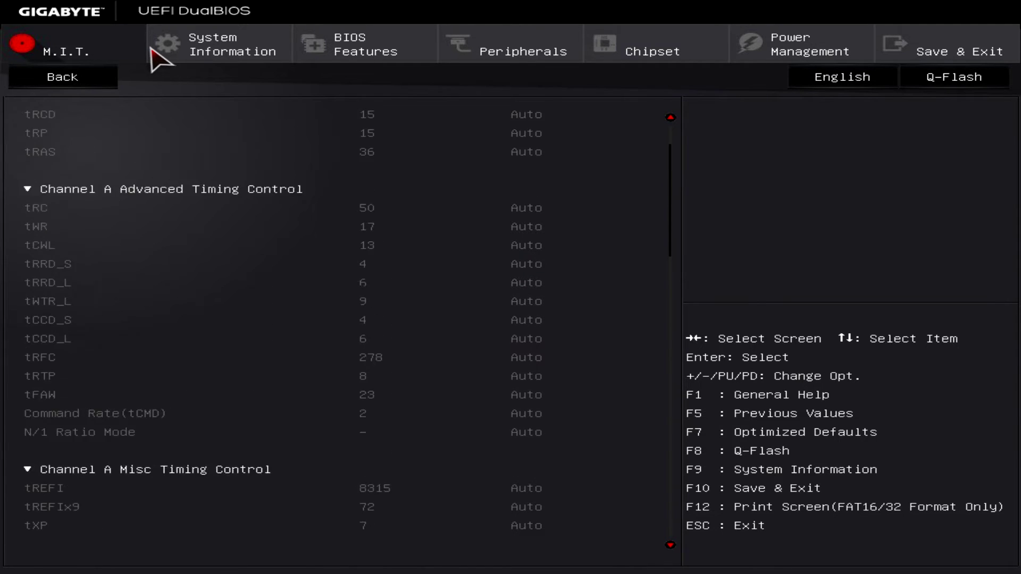
key("Up")
key("Down")
key("Down")
key("Down")
key("Down")
key("Down")
key("Down")
key("Down")
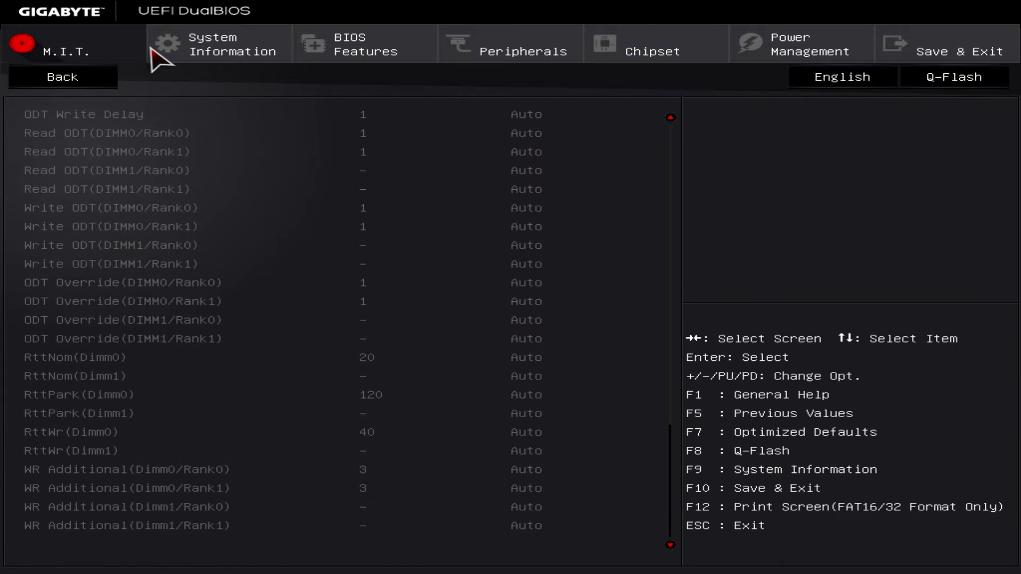
key("Down")
key("Down")
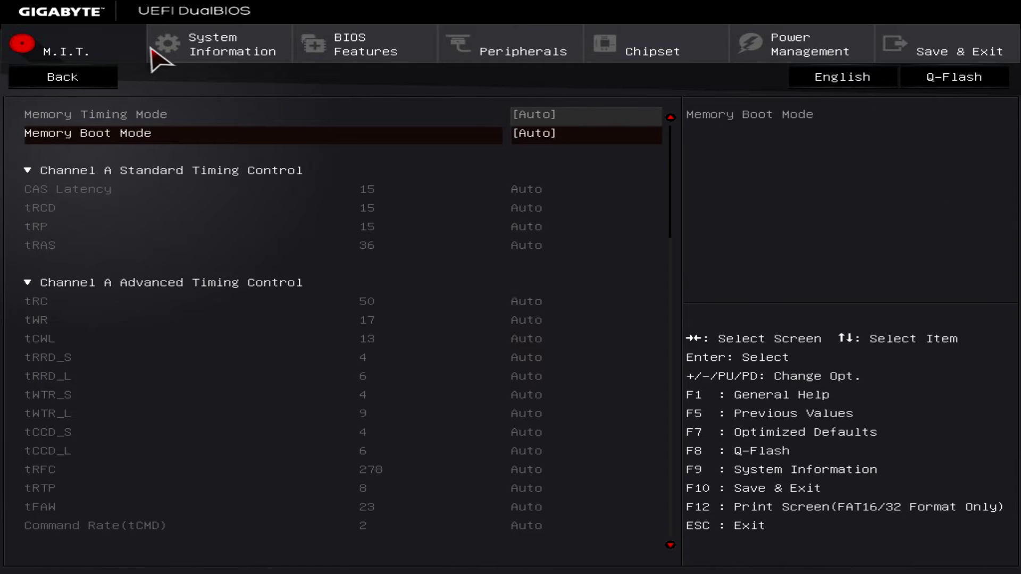
key("Escape")
key("Escape")
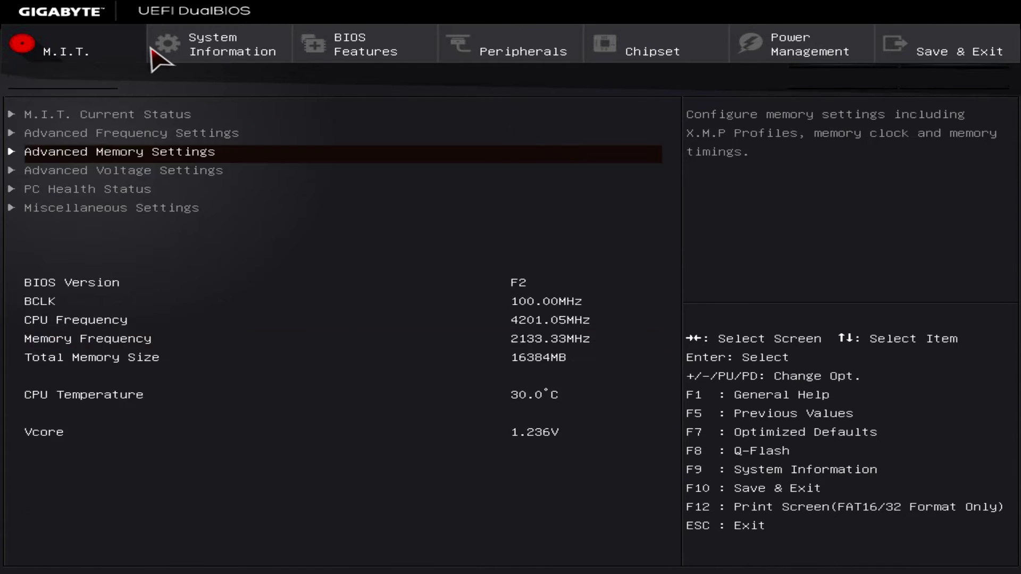
Step: Open Advanced Voltage Settings and look over the Advanced Power Settings
key("Down")
key("Return")
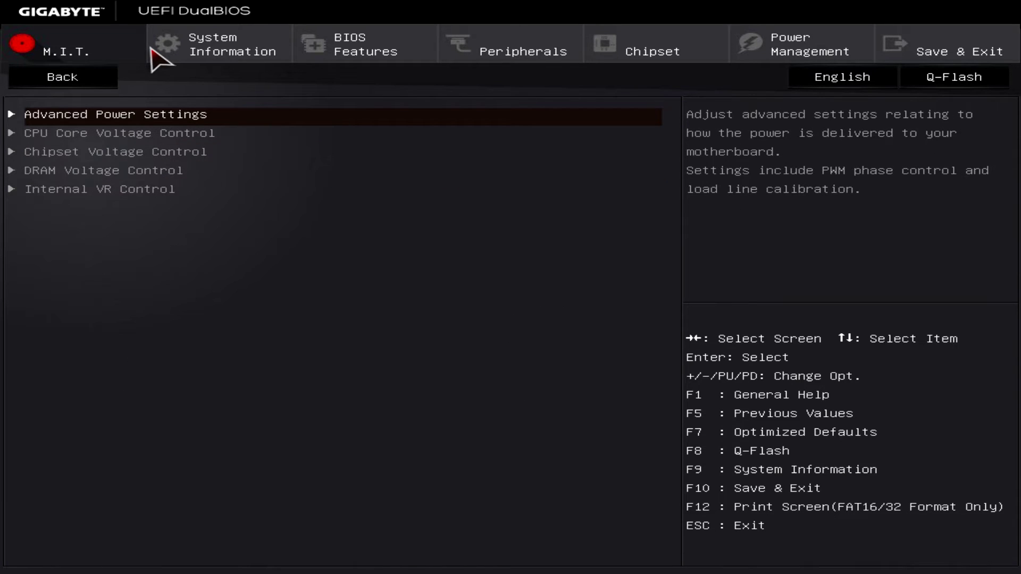
key("Return")
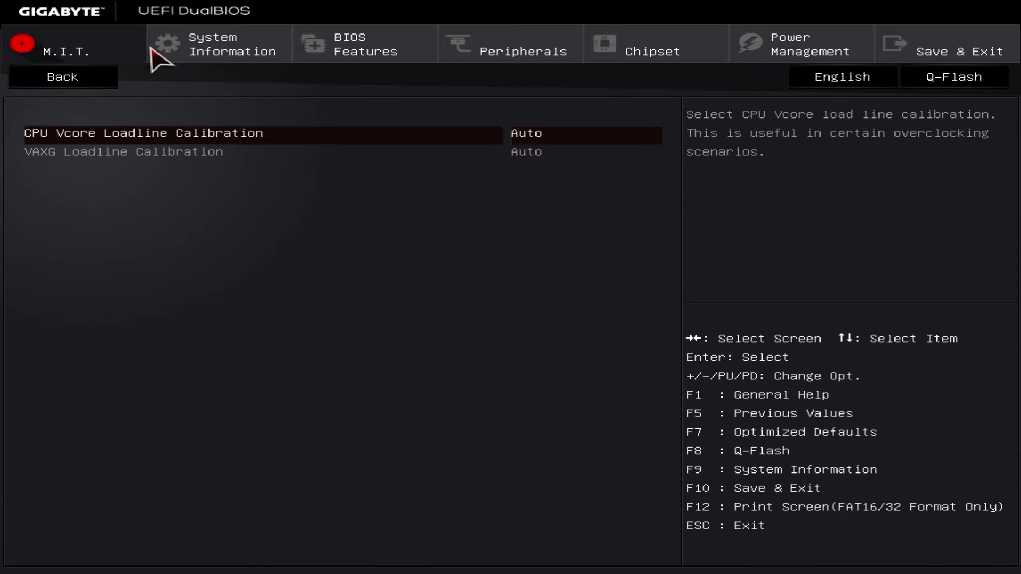
key("Escape")
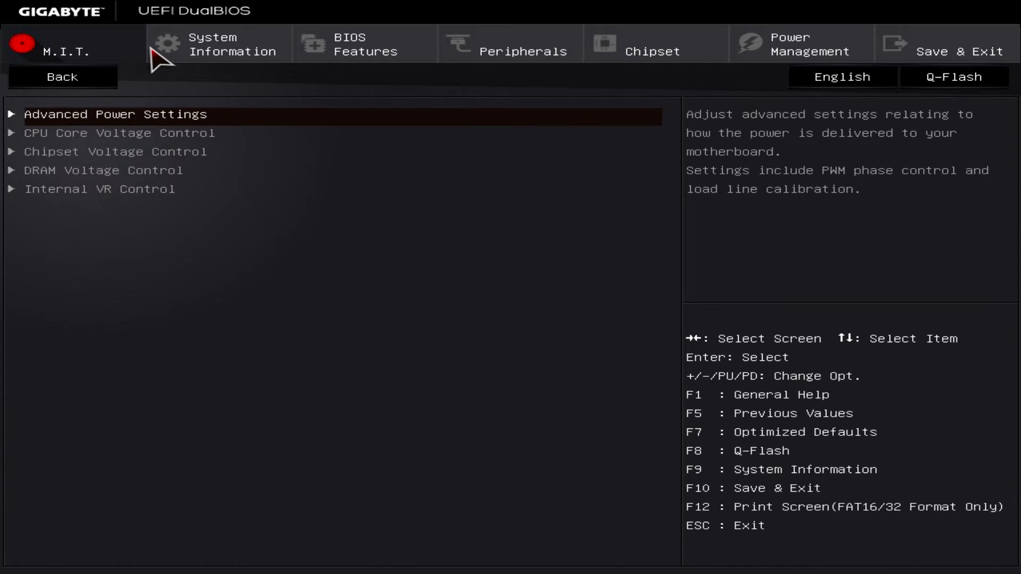
Step: Check CPU Core Voltage (Vcore 1.260V) and Chipset Voltage Control (PCH Core 1.000V, Auto)
key("Down")
key("Return")
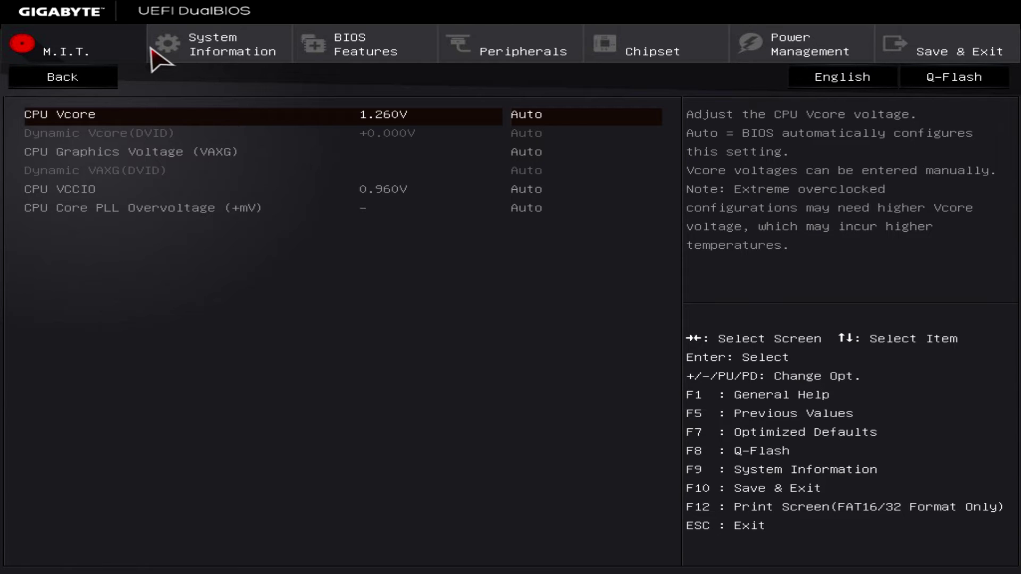
key("Escape")
key("Down")
key("Return")
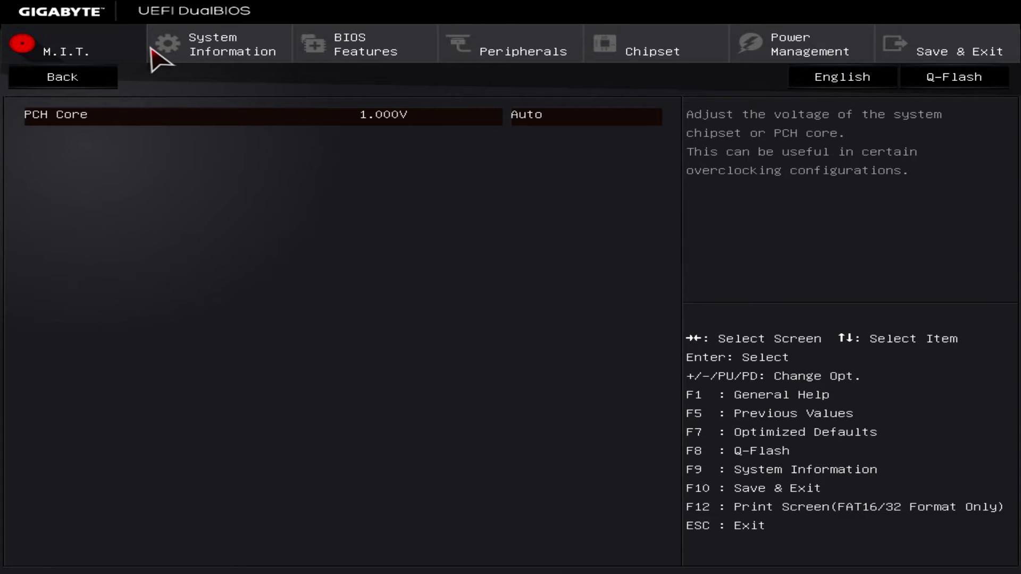
key("Escape")
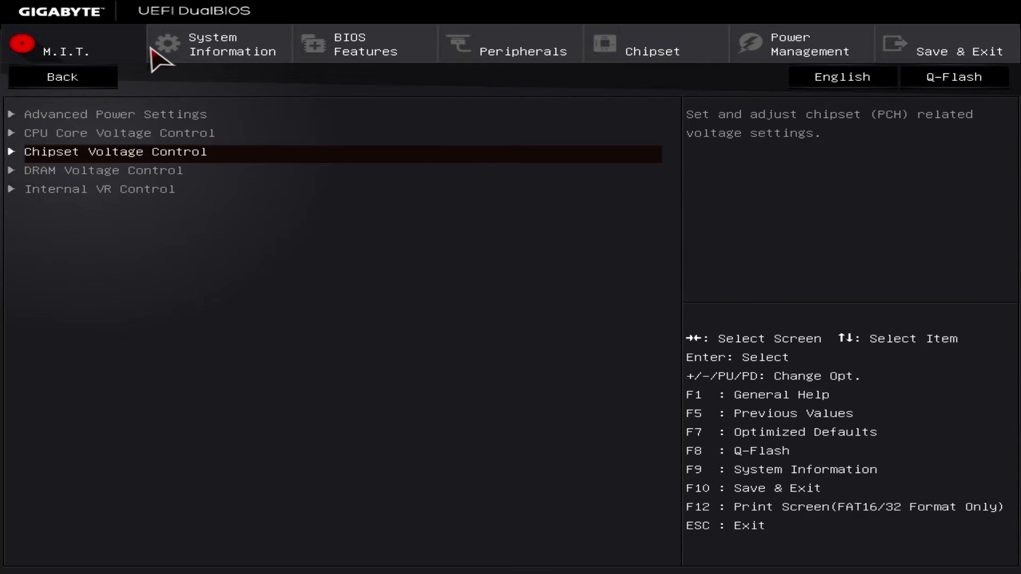
Step: Review DRAM Voltage Control and Internal VR Control (SA and IA VR Config Disabled), then return to M.I.T
key("Down")
key("Return")
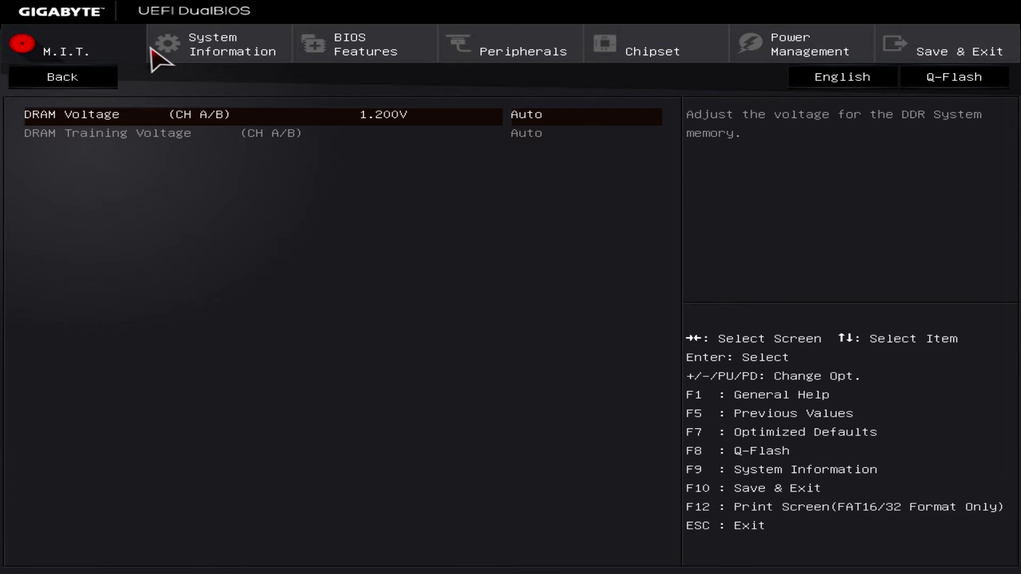
key("Escape")
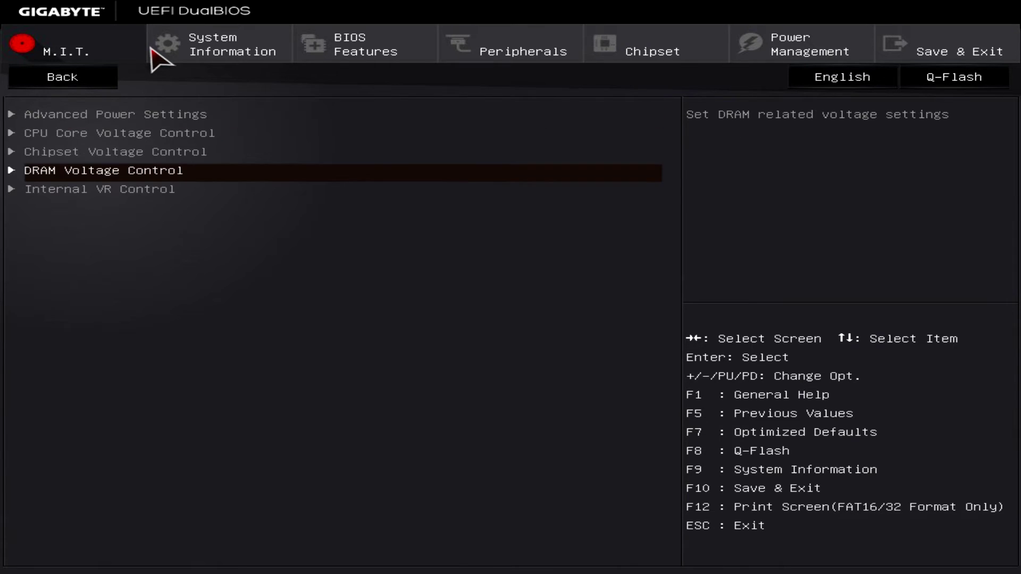
key("Down")
key("Return")
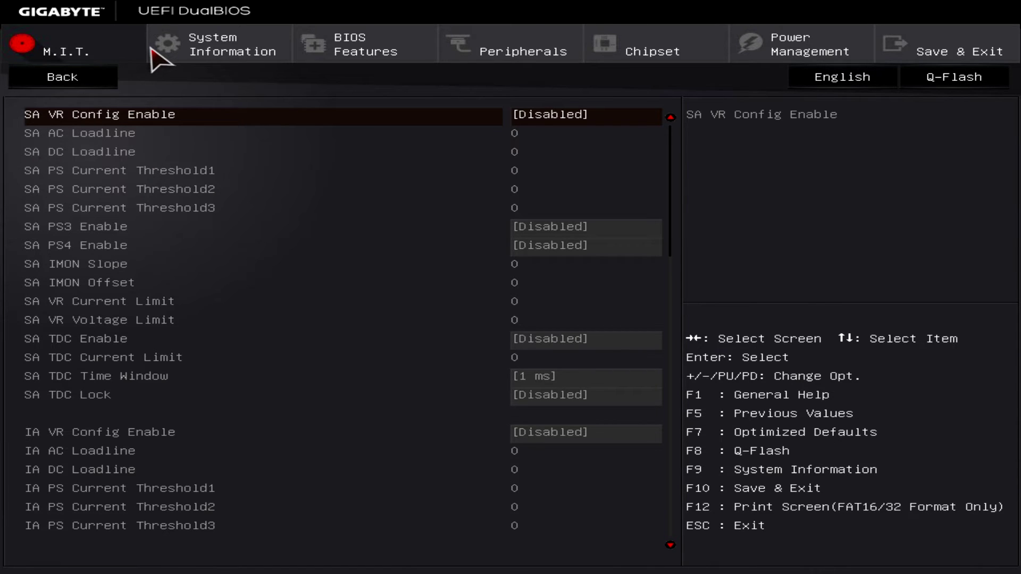
key("Escape")
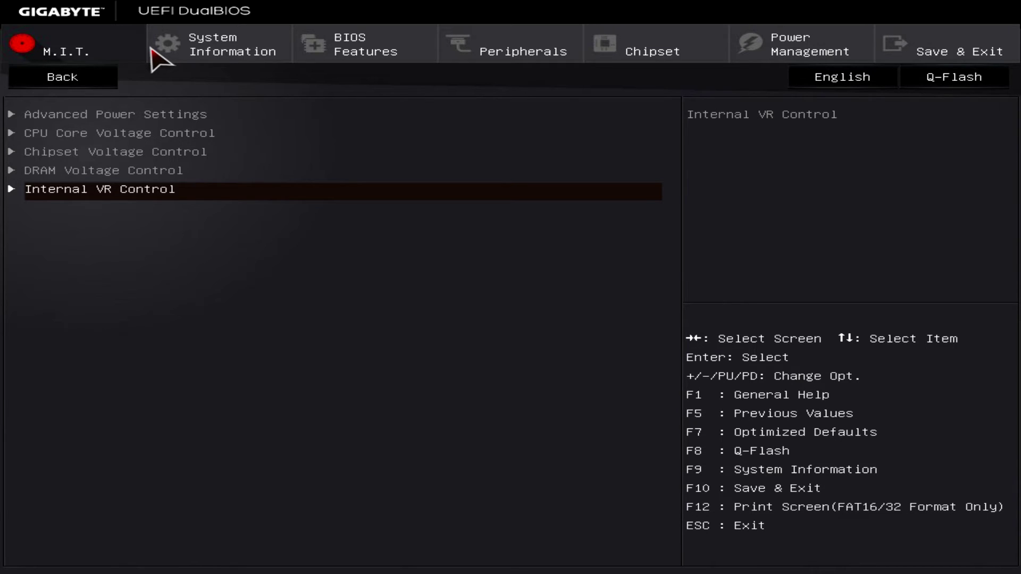
key("Escape")
Step: Check PC Health Status: all temperature warnings Disabled, CPU and System fan speed control Normal
key("Down")
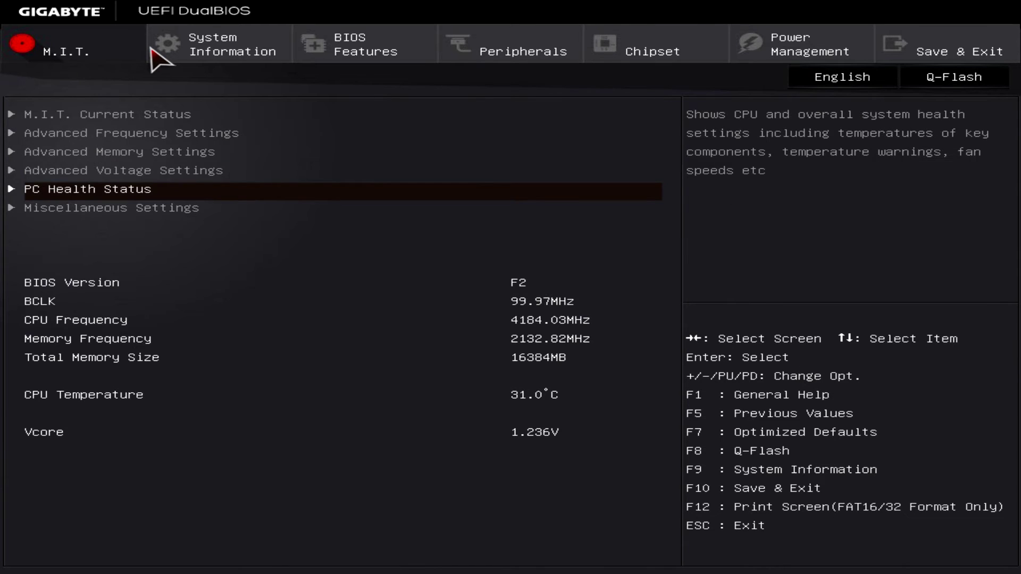
key("Return")
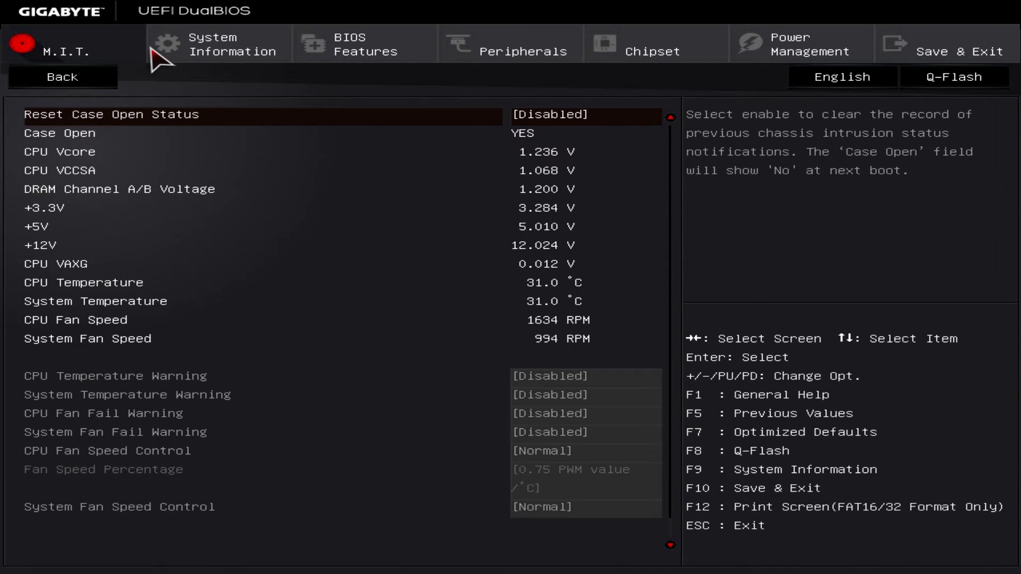
key("Down")
key("Down")
key("Down")
key("Down")
key("Down")
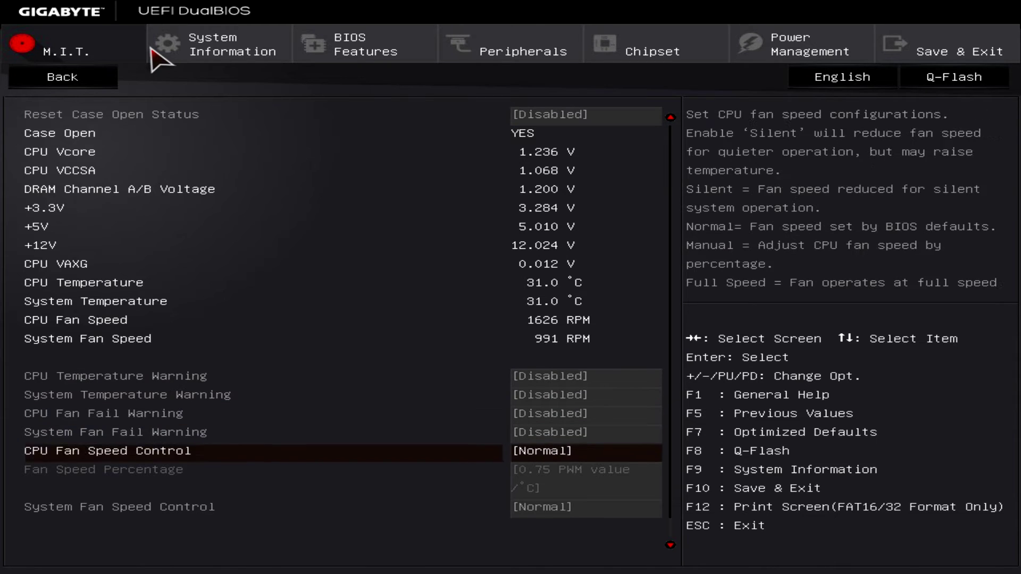
key("Down")
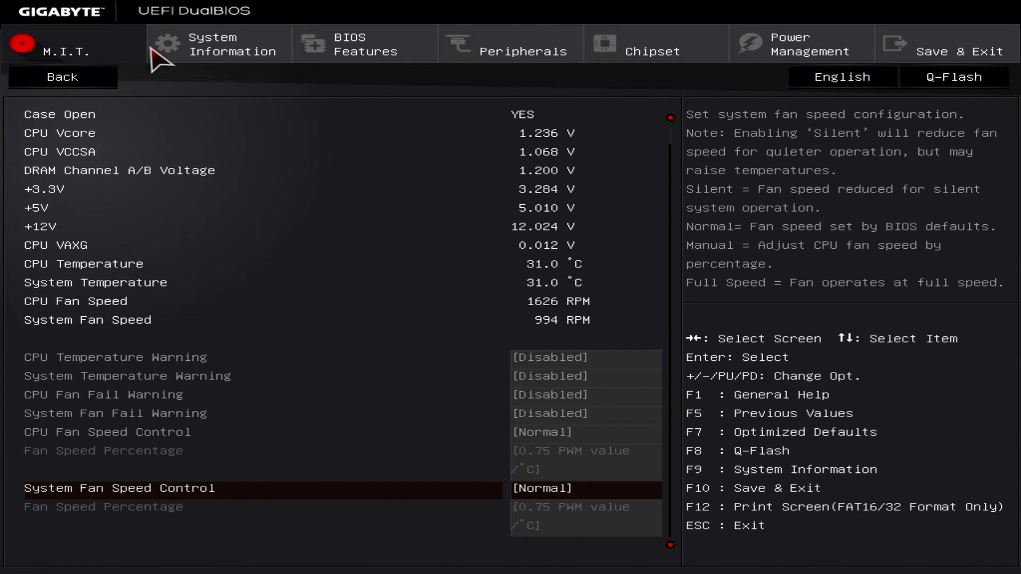
key("Up")
key("Up")
key("Up")
key("Up")
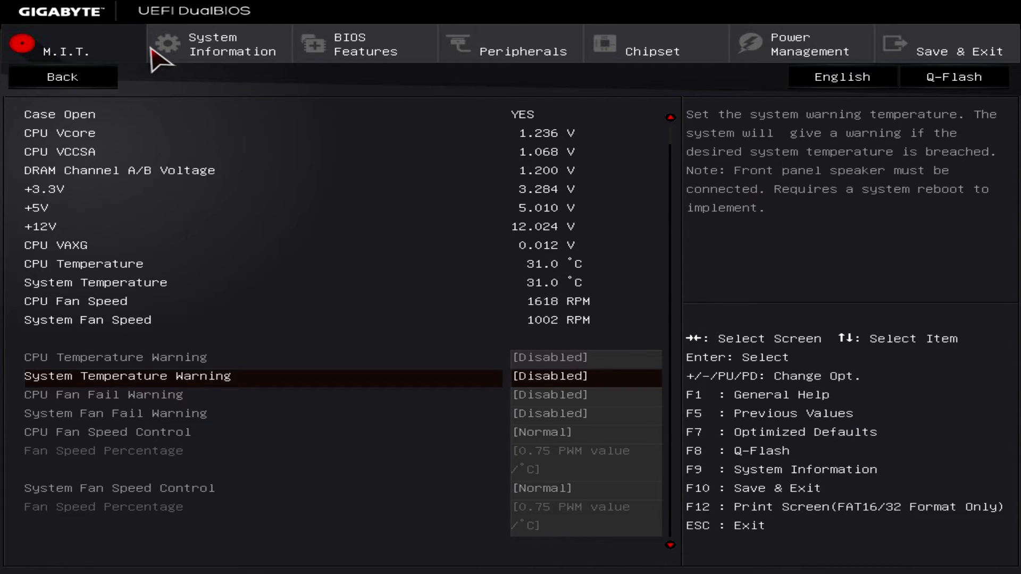
Step: Check Miscellaneous Settings (Max Link Speed, 3DMark01 Enhancement), then show the System Information tab
key("Escape")
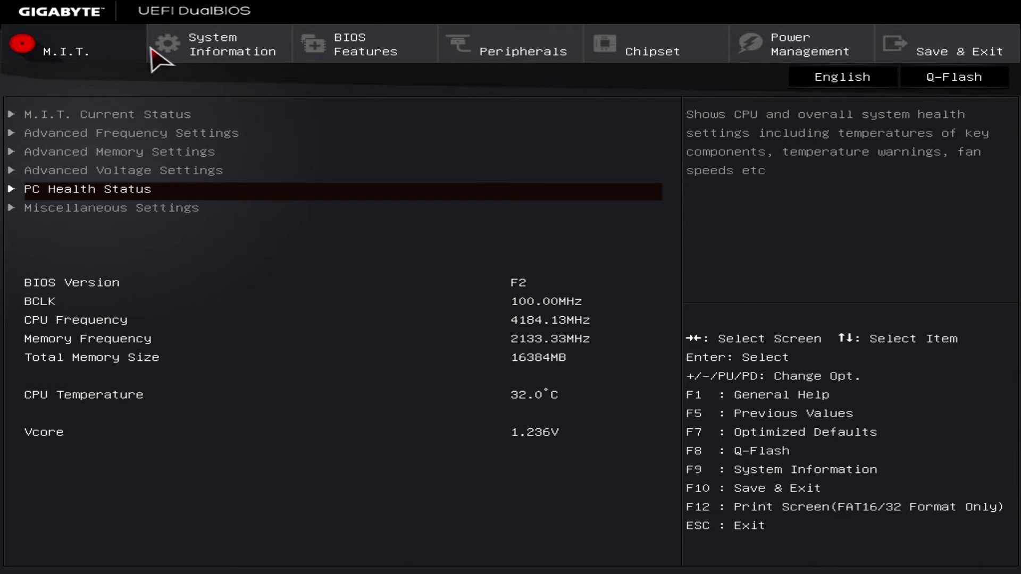
key("Down")
key("Return")
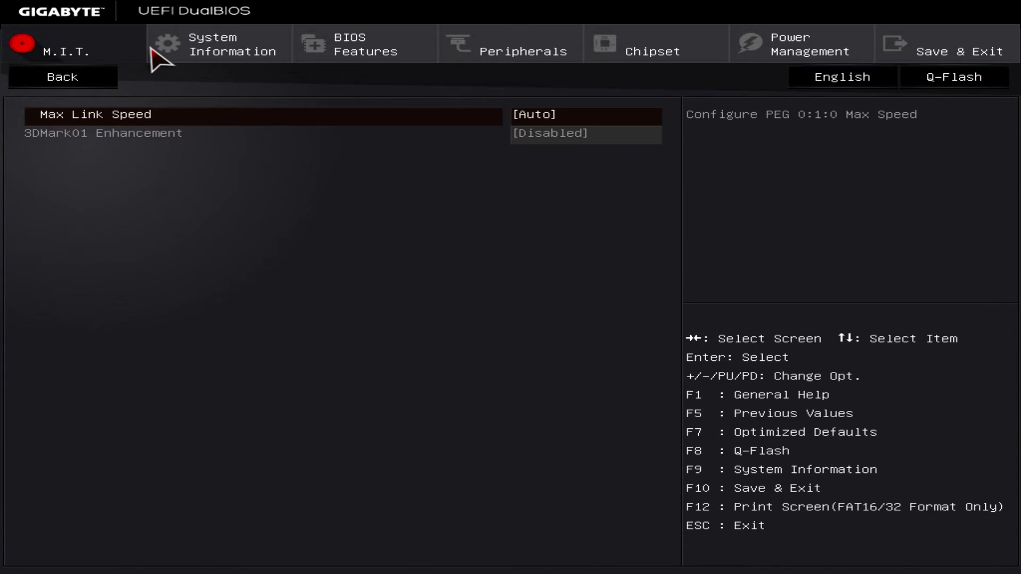
key("Escape")
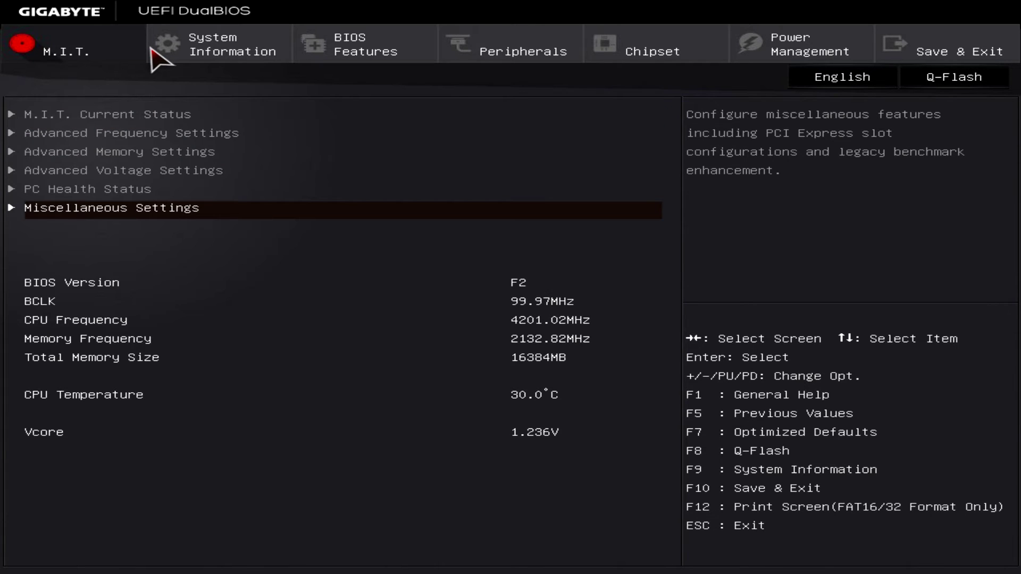
left_click(165, 52)
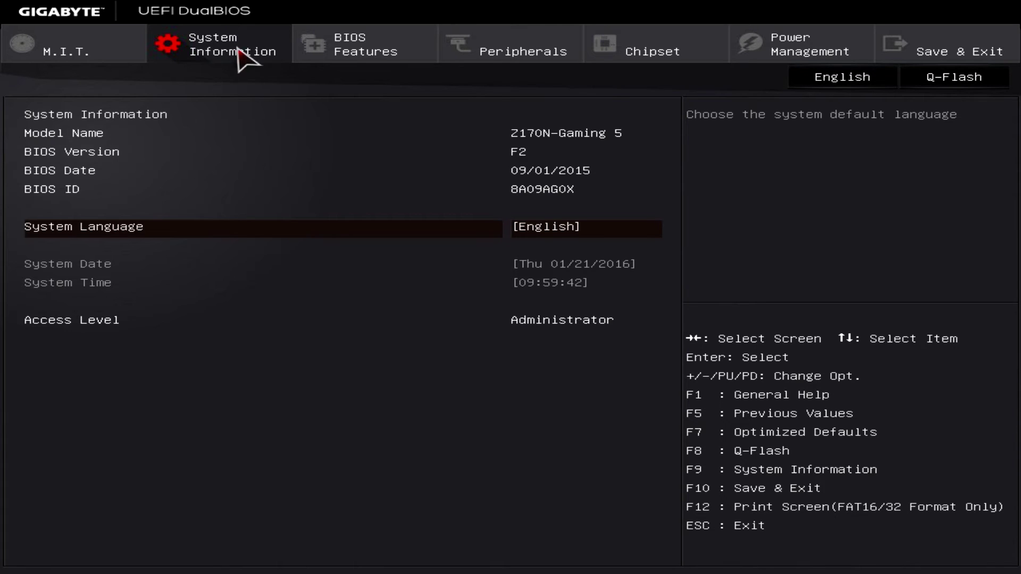
Step: Show the BIOS Features tab: Storage Boot Option Control Legacy Only, Secure Boot Disabled
left_click(313, 49)
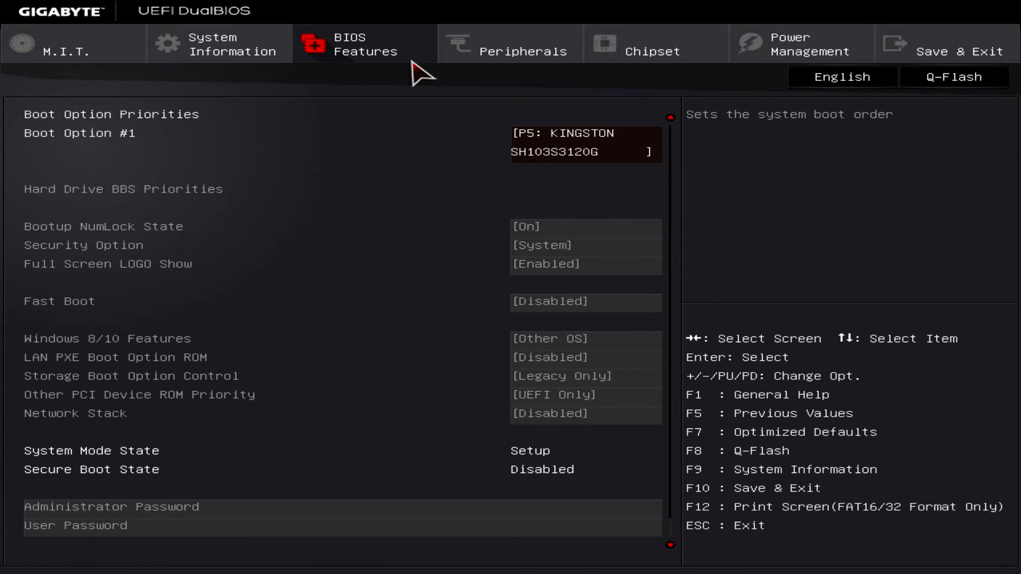
left_click(471, 61)
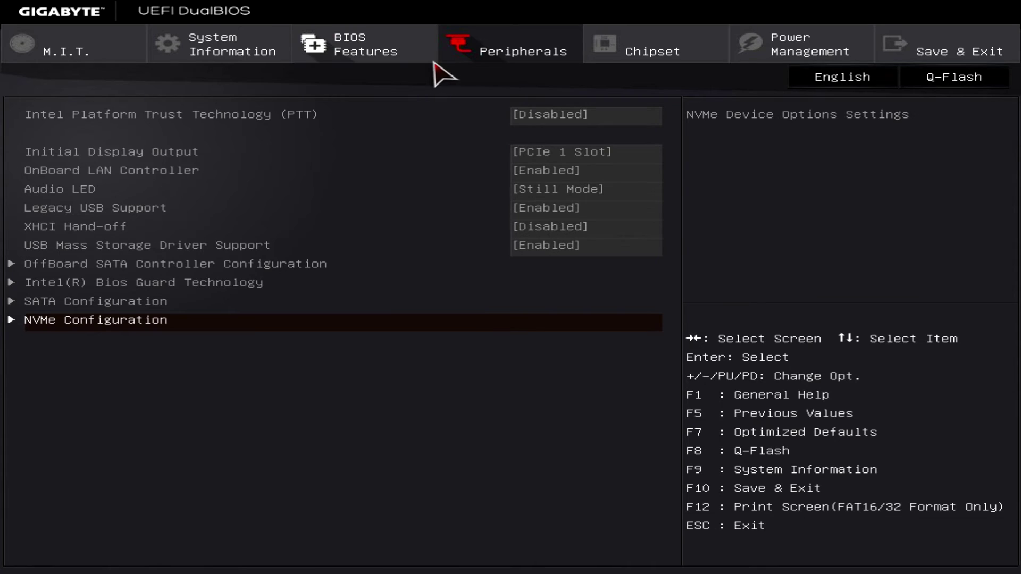
key("Up")
key("Up")
key("Up")
key("Up")
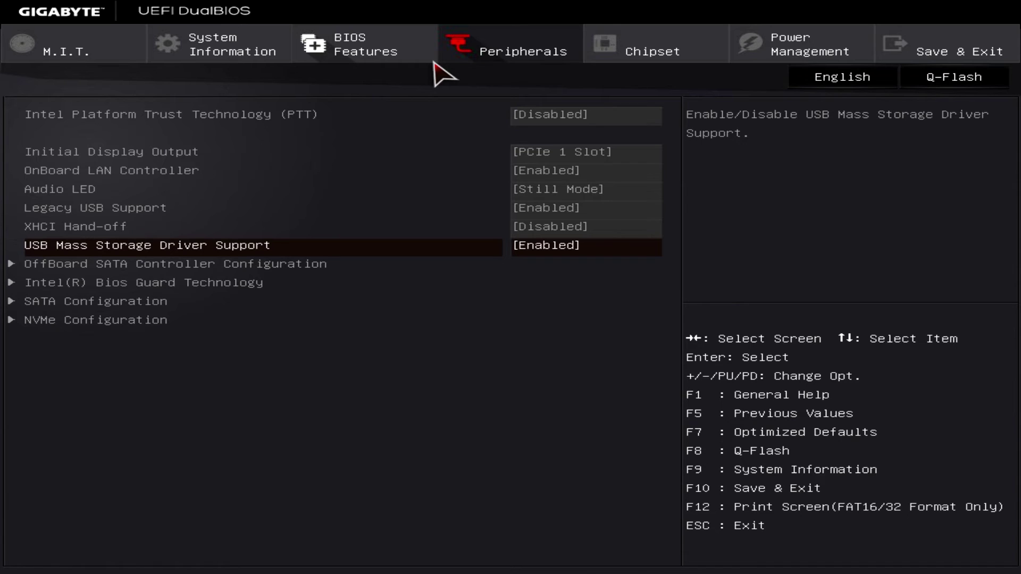
key("Up")
key("Up")
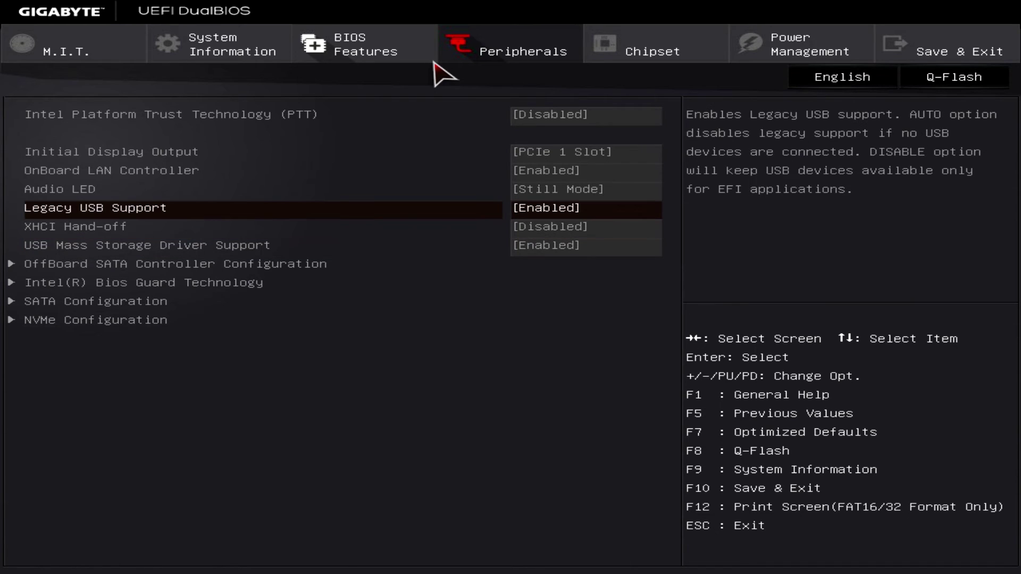
key("Up")
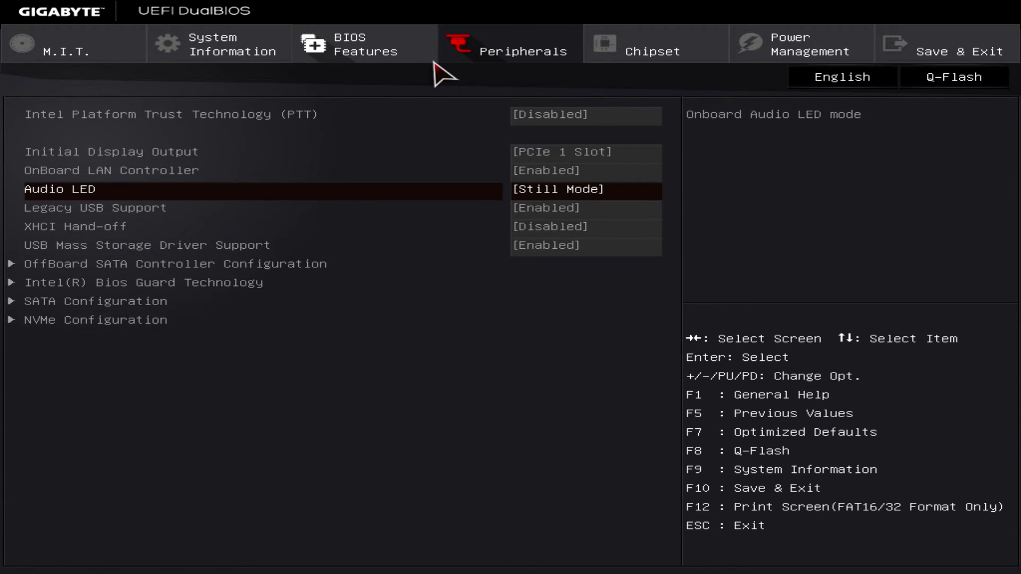
key("Up")
key("Down")
key("Return")
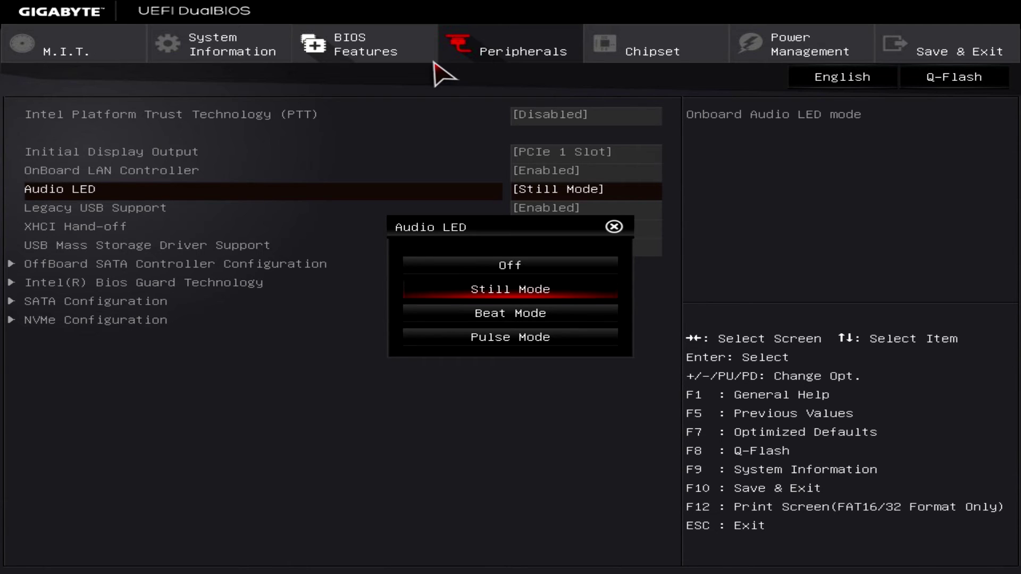
key("Escape")
key("Up")
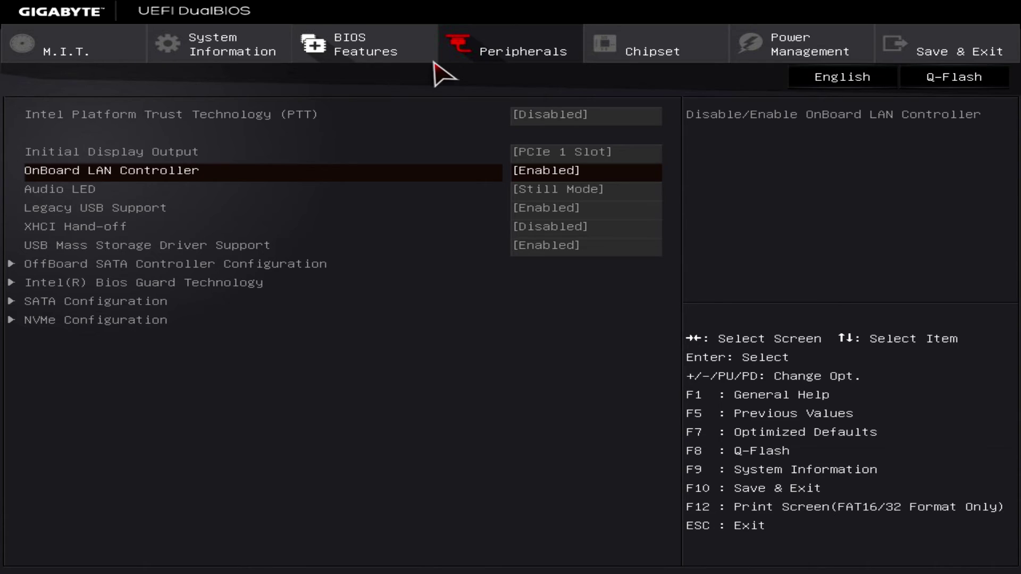
key("Down")
key("Down")
key("Down")
key("Down")
key("Down")
key("Down")
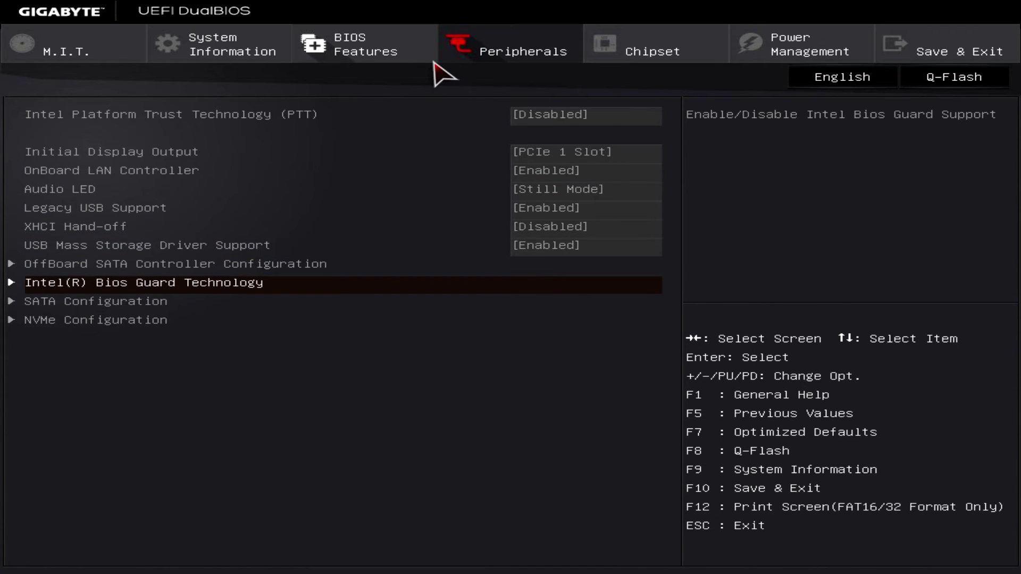
key("Up")
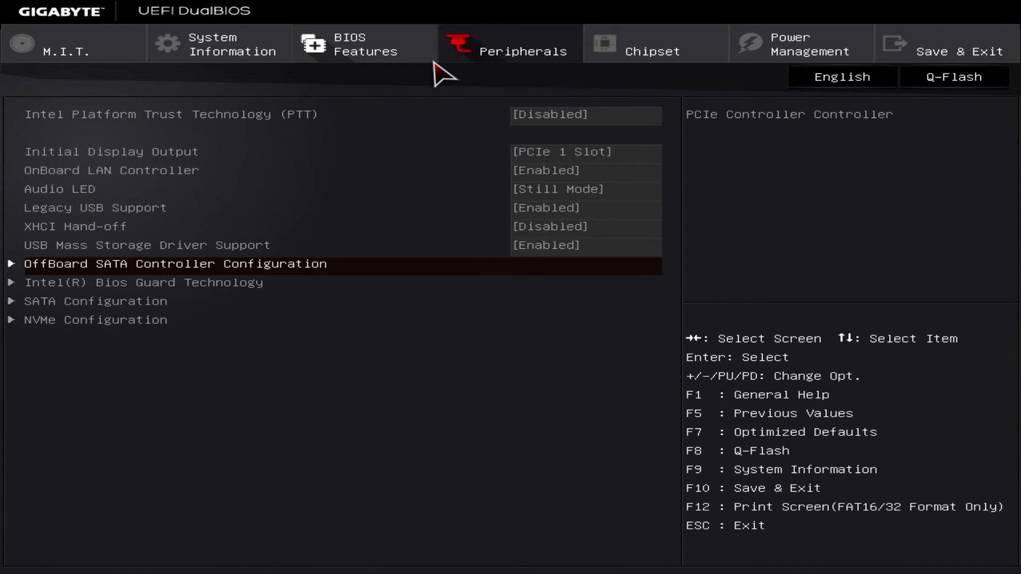
key("Down")
key("Down")
key("Down")
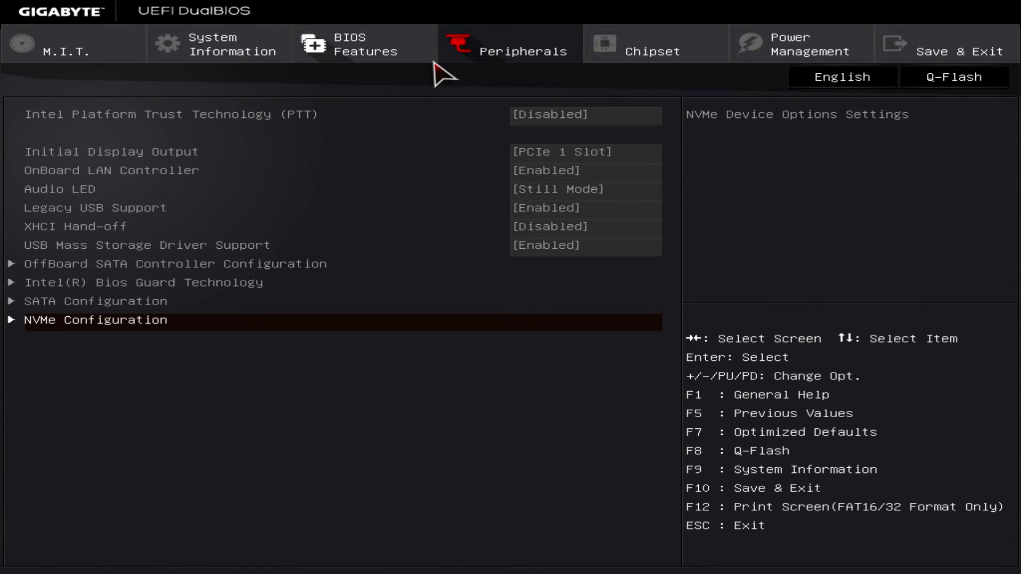
key("Up")
key("Up")
key("Up")
key("Up")
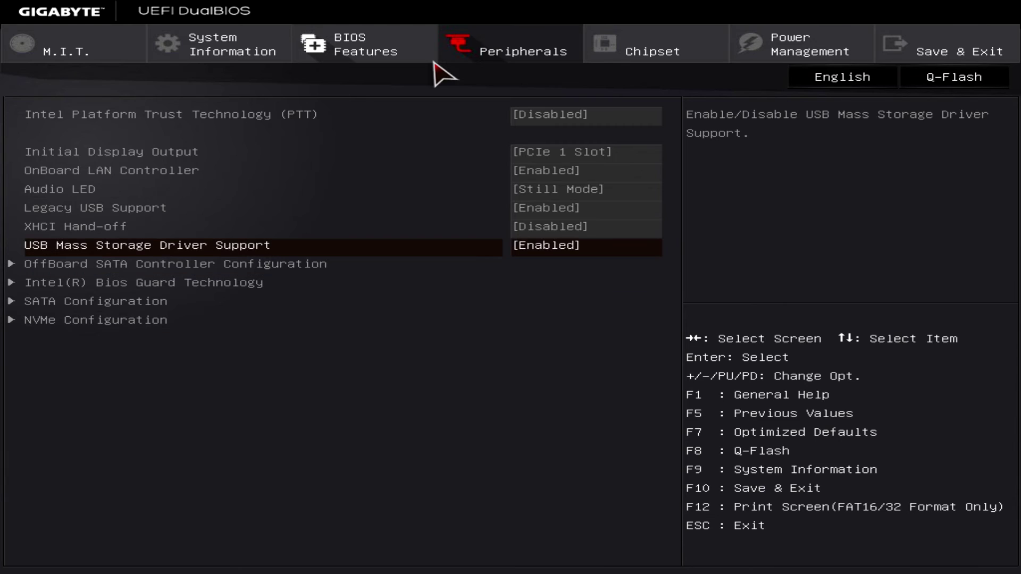
Step: Review Chipset options (VT-d, Internal Graphics, Audio Controller, Audio DSP), then switch to Power Management
left_click(595, 57)
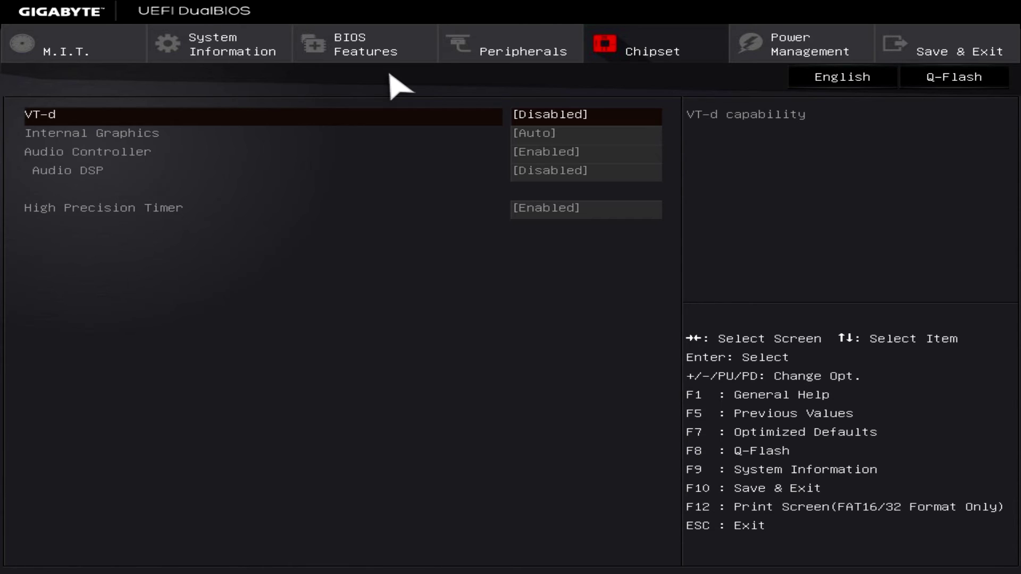
key("Down")
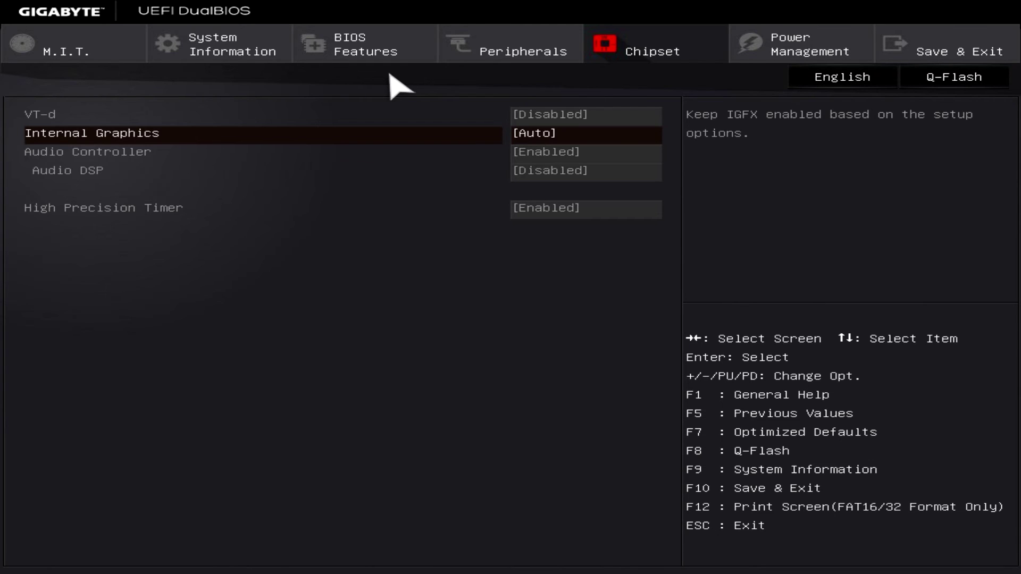
key("Down")
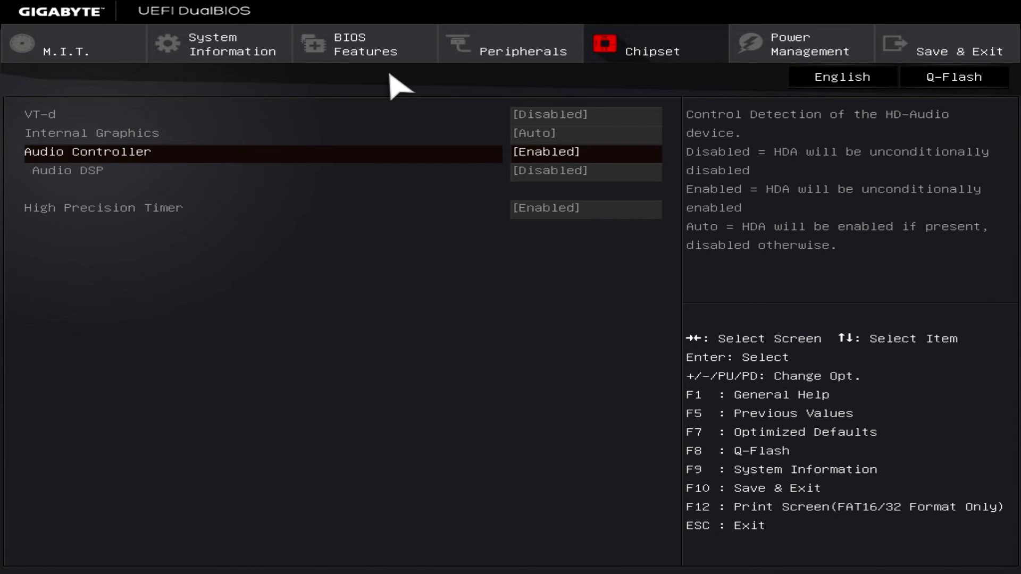
key("Down")
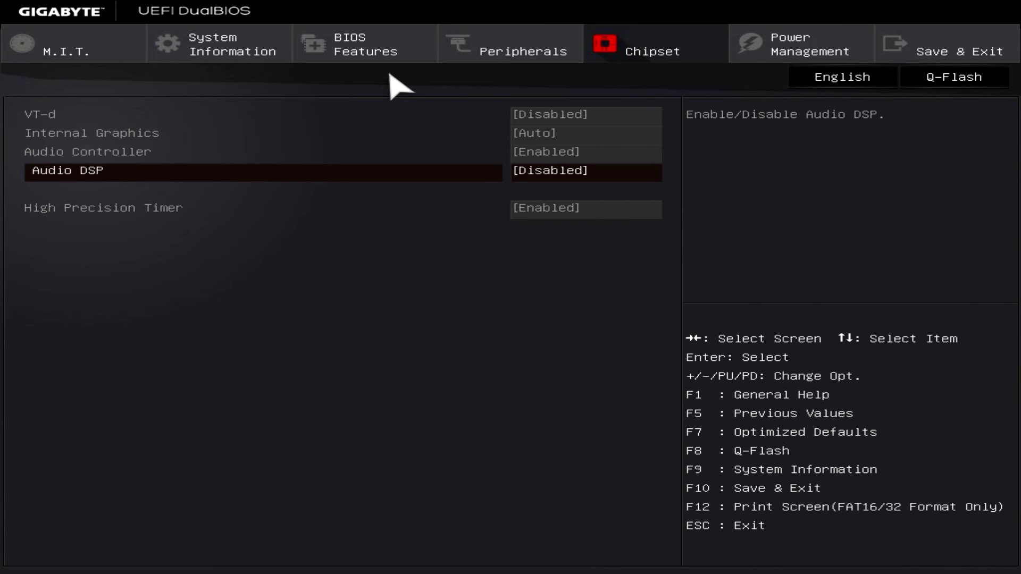
key("Up")
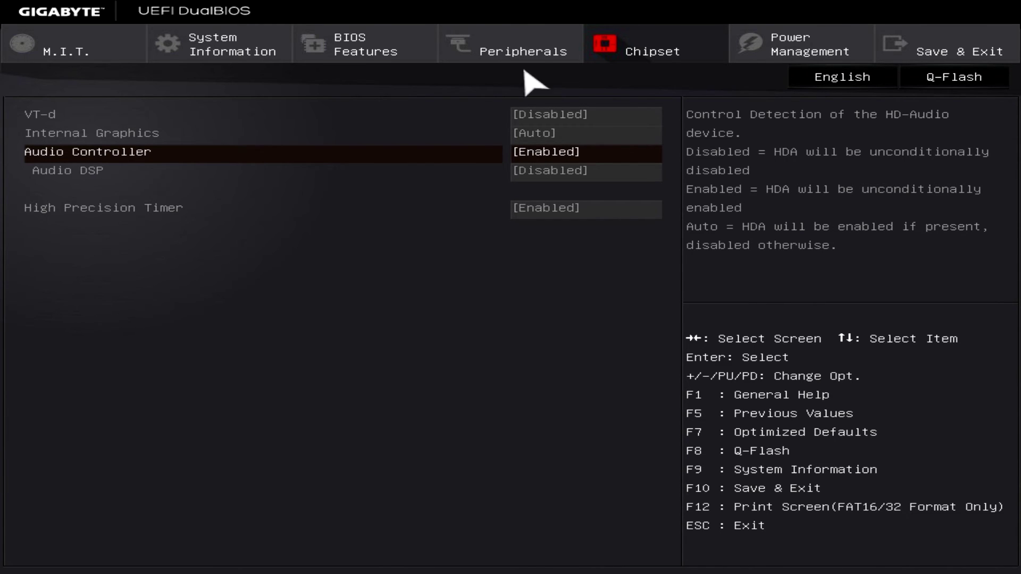
left_click(751, 61)
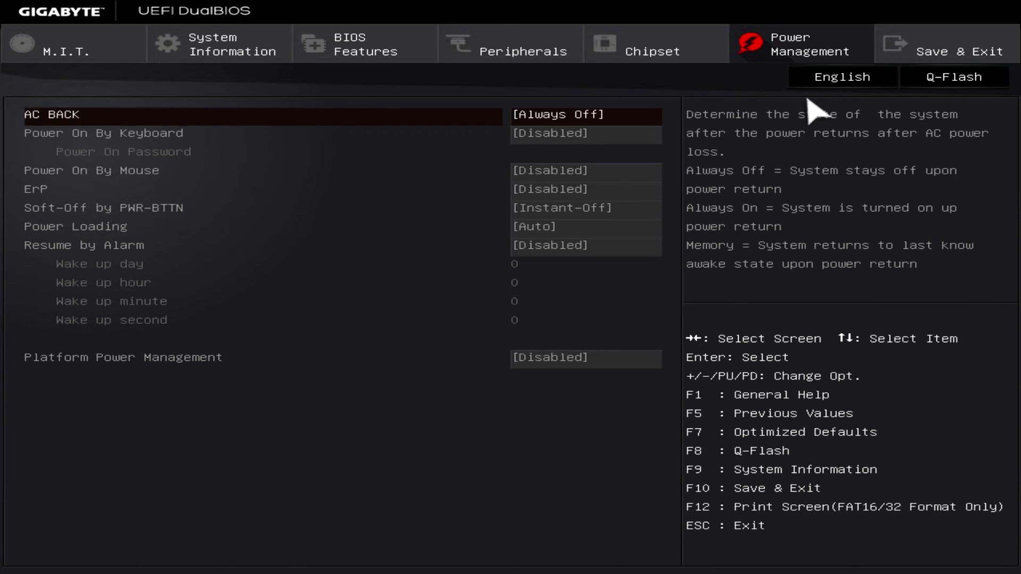
Step: Browse Save & Exit options (boot override, Load Optimized Defaults, Save Profiles), then launch Q-Flash
left_click(887, 59)
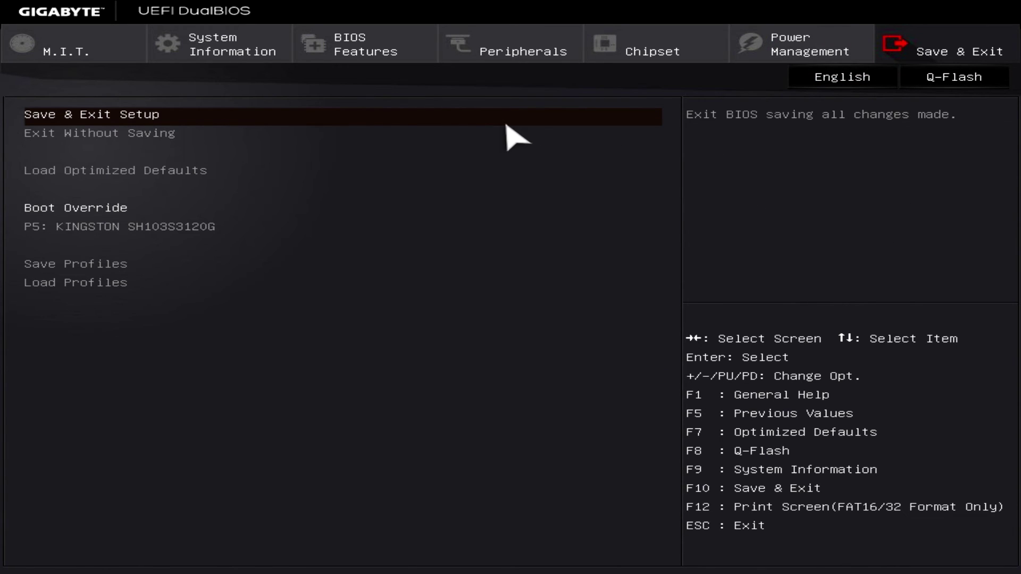
key("Down")
key("Down")
key("Down")
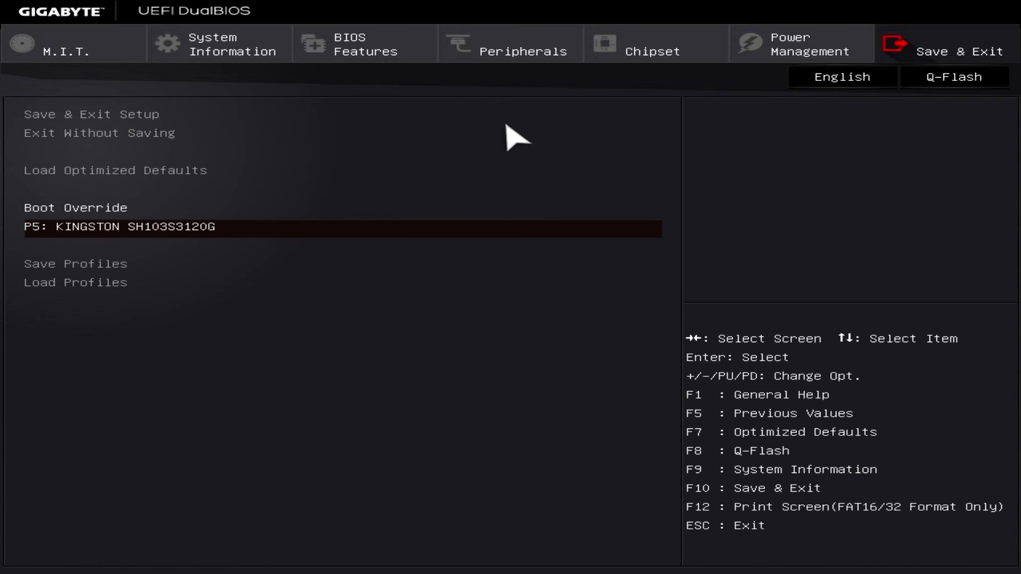
key("Up")
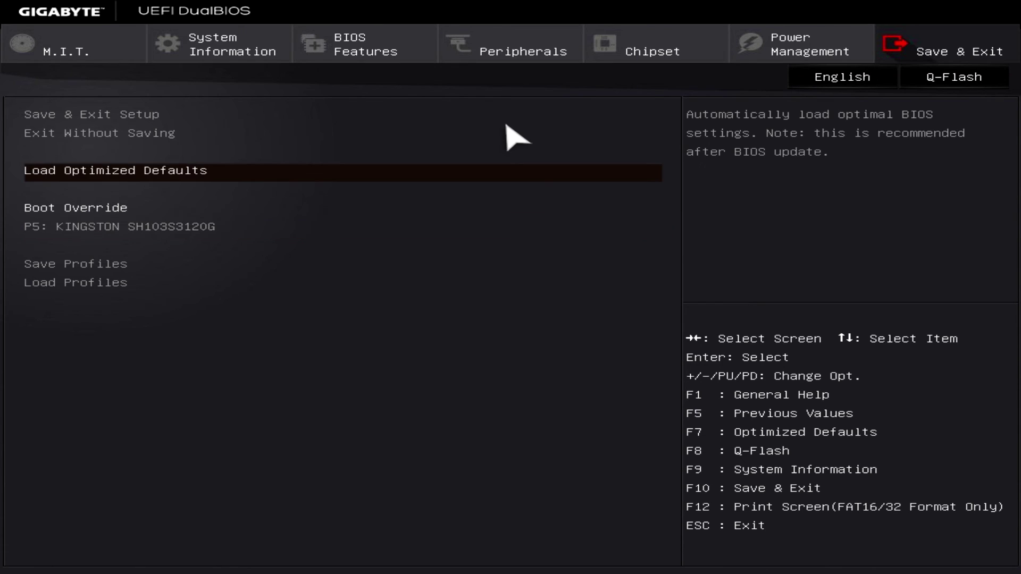
key("Down")
key("Down")
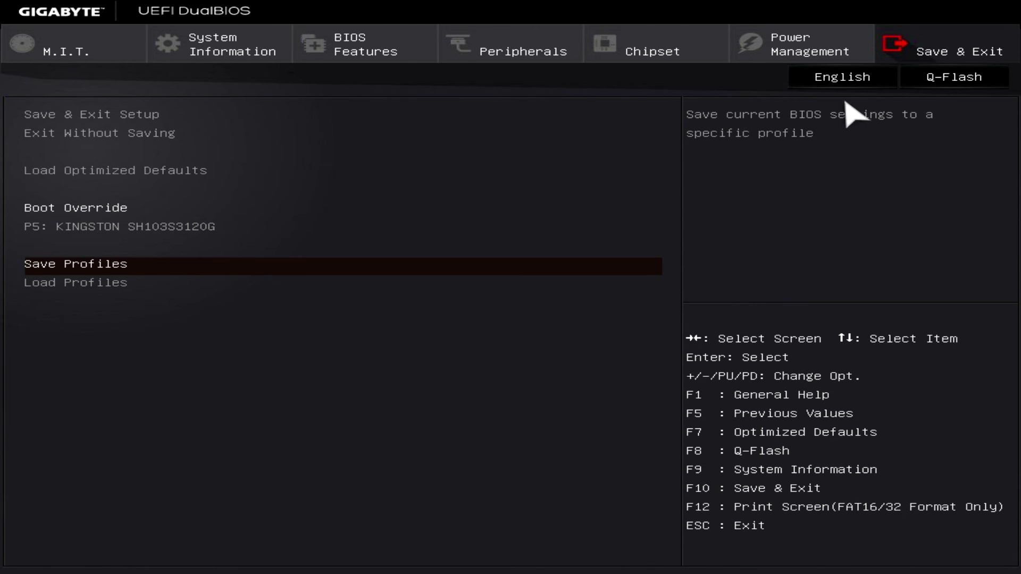
left_click(923, 79)
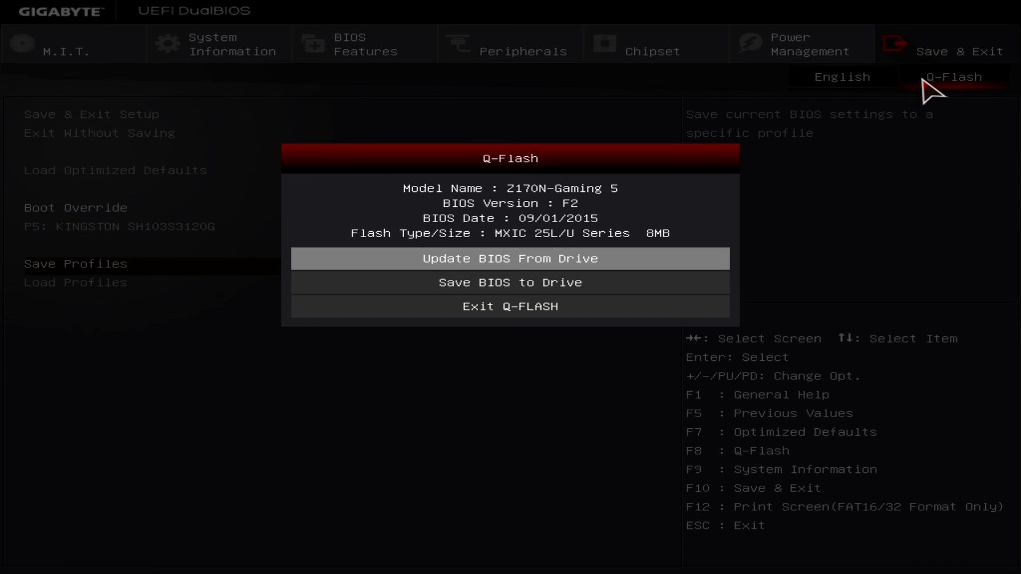
Step: Close Q-Flash after checking BIOS F2 details and show System Information (BIOS ID 8A09AG0X)
key("Escape")
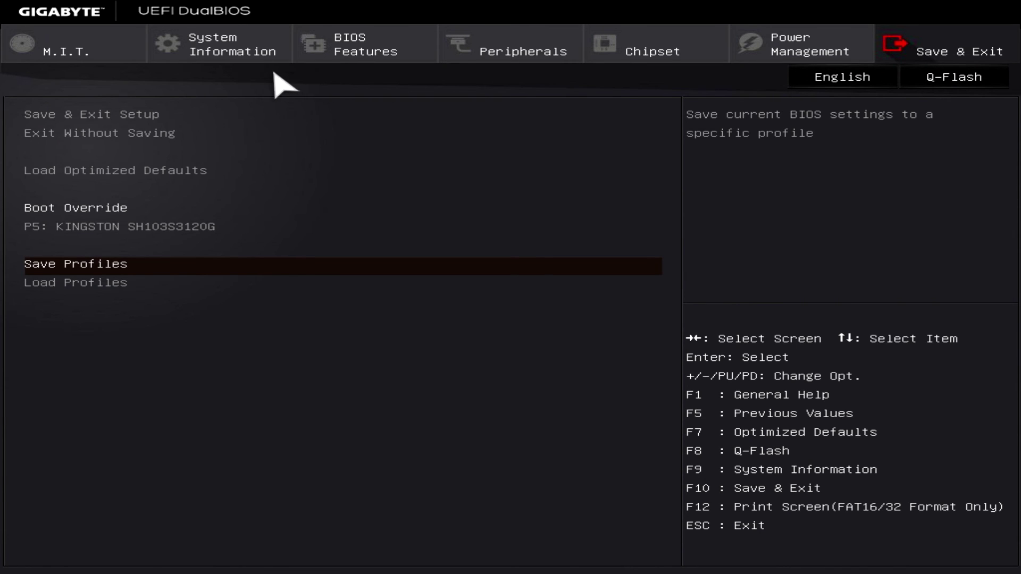
left_click(219, 62)
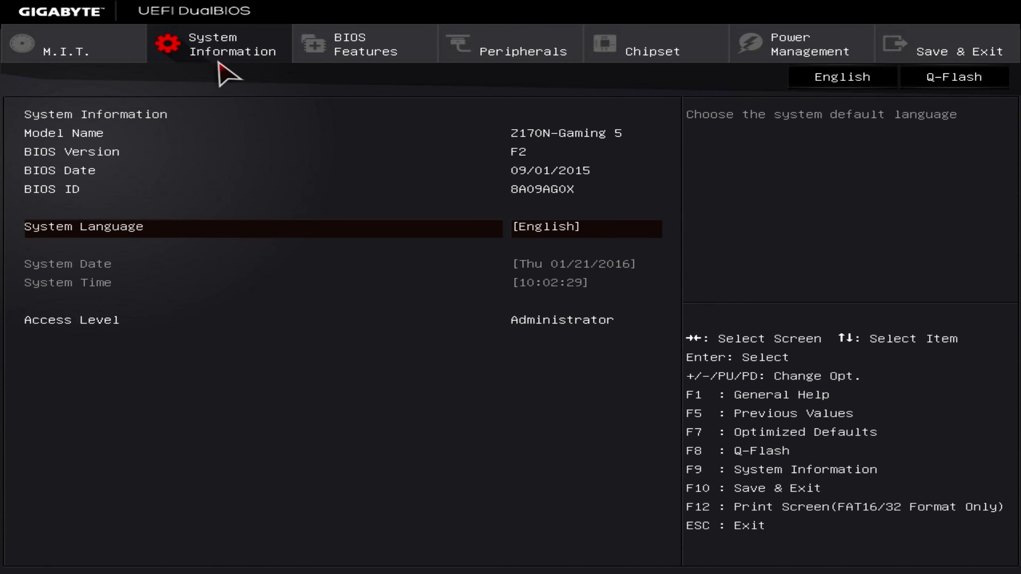
Step: Change M.I.T. CPU Clock Ratio from Auto to 41 (4.10GHz), then call up the Save & Exit confirmation
left_click(118, 61)
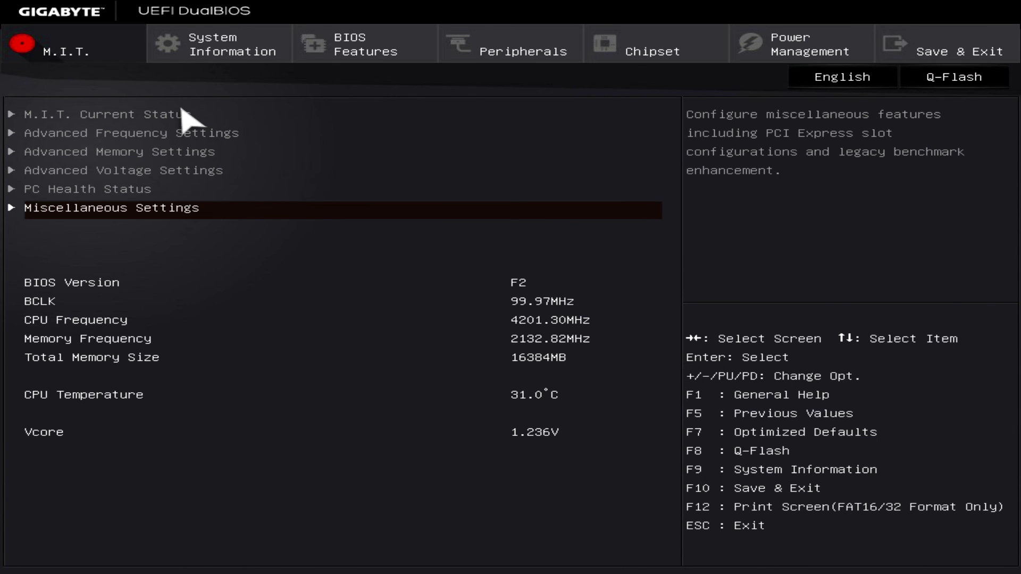
key("Down")
key("Down")
key("Return")
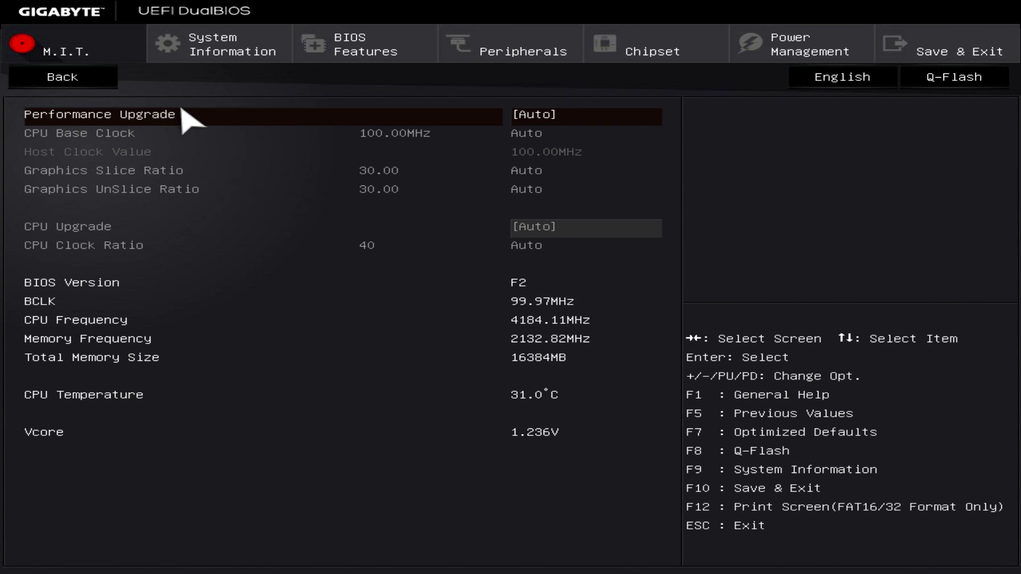
key("Down")
key("Down")
key("Down")
key("Down")
key("Down")
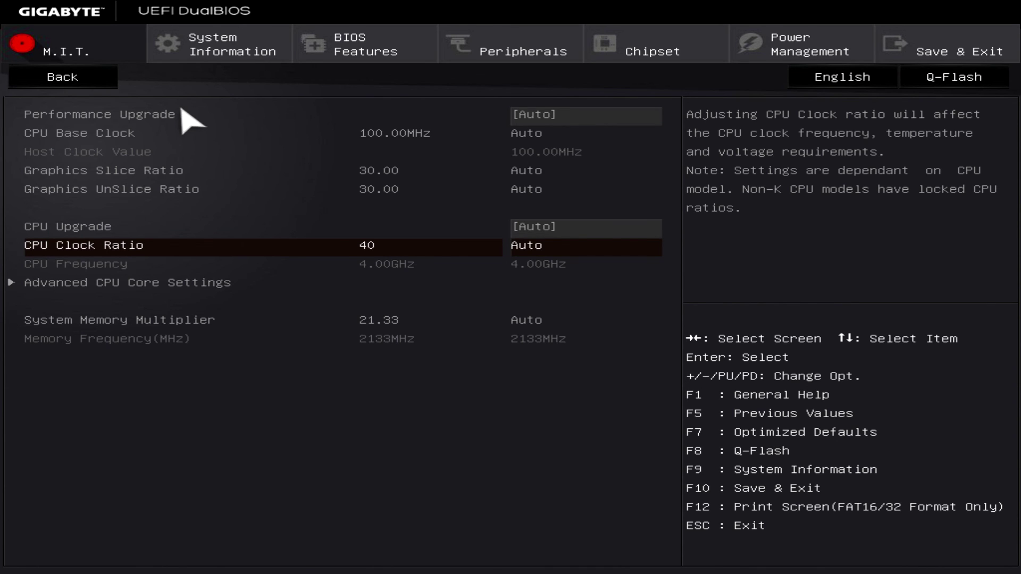
key("plus")
key("plus")
key("plus")
key("plus")
key("plus")
key("plus")
key("plus")
key("plus")
key("plus")
key("plus")
key("plus")
key("plus")
key("plus")
key("plus")
key("plus")
key("plus")
key("plus")
key("plus")
key("plus")
key("plus")
key("plus")
key("plus")
key("plus")
key("plus")
key("plus")
key("plus")
key("plus")
key("plus")
key("plus")
key("plus")
key("plus")
key("plus")
key("plus")
key("plus")
key("F10")
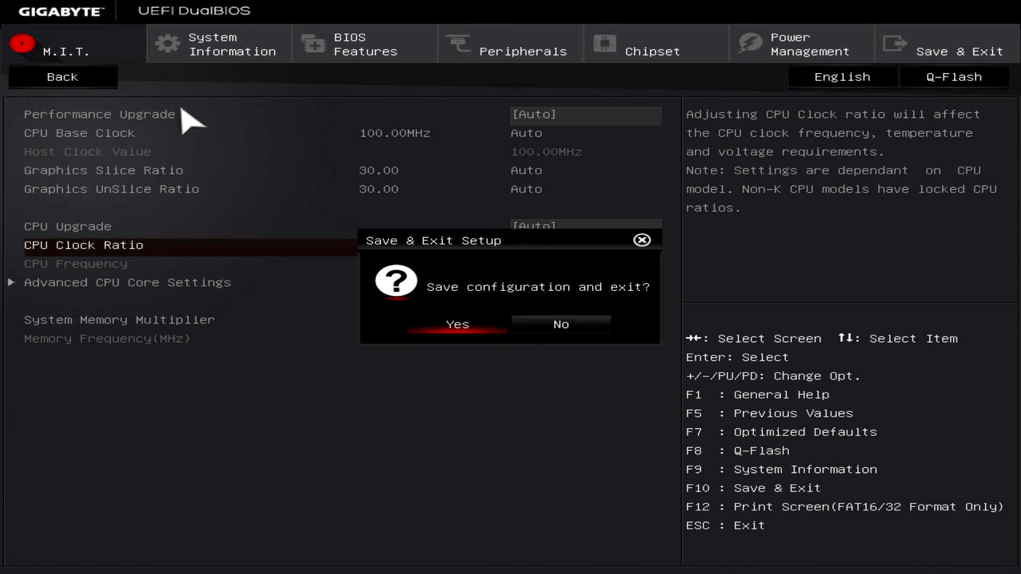